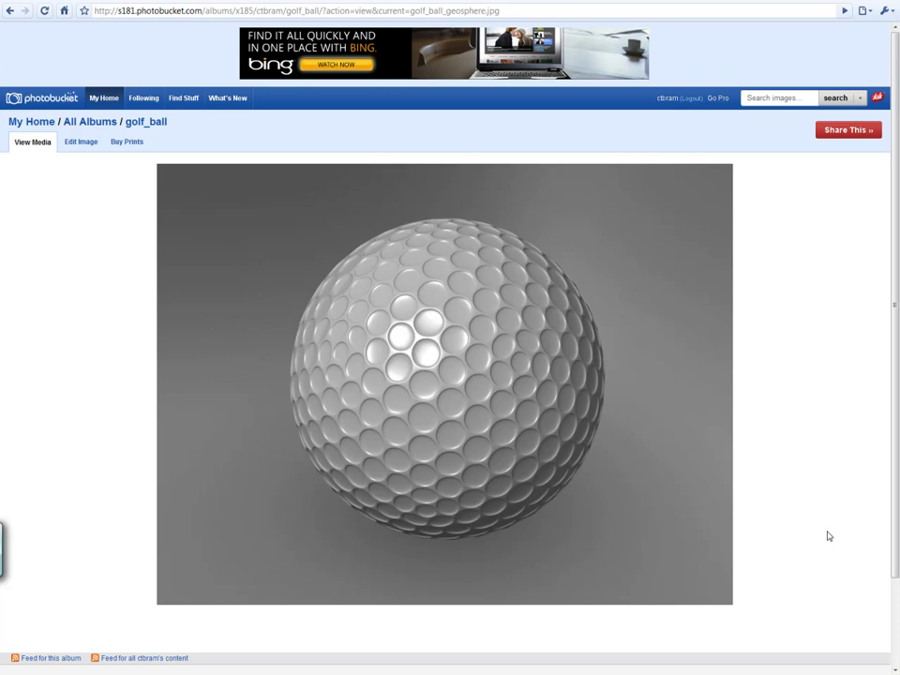
- Switch to the GeoSphere 0.2 Maya script page on CreativeCrash, then reveal the desktop taskbar
mouse_move(686, 431)
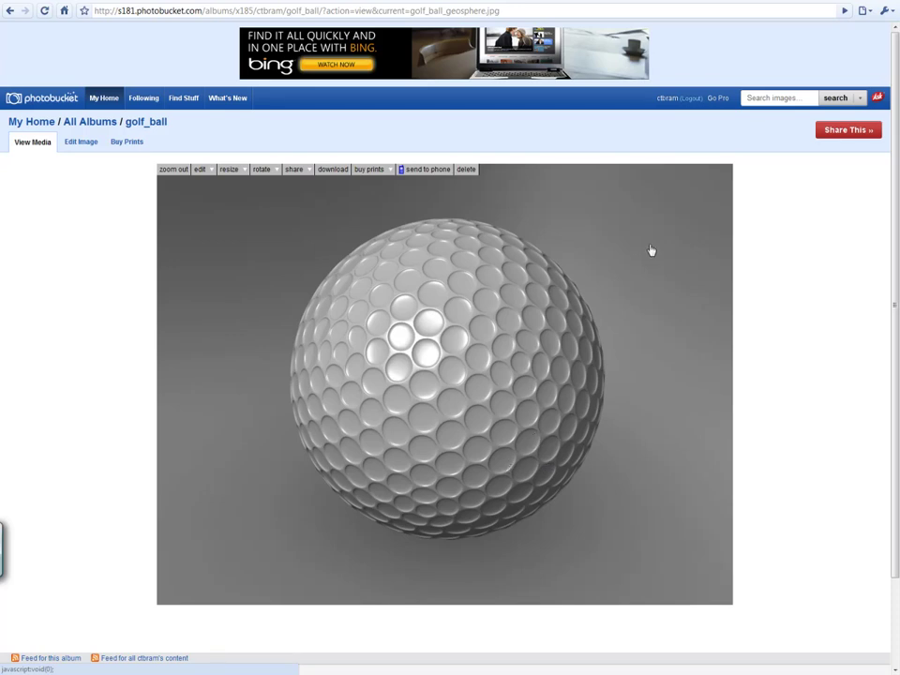
left_click(777, 2)
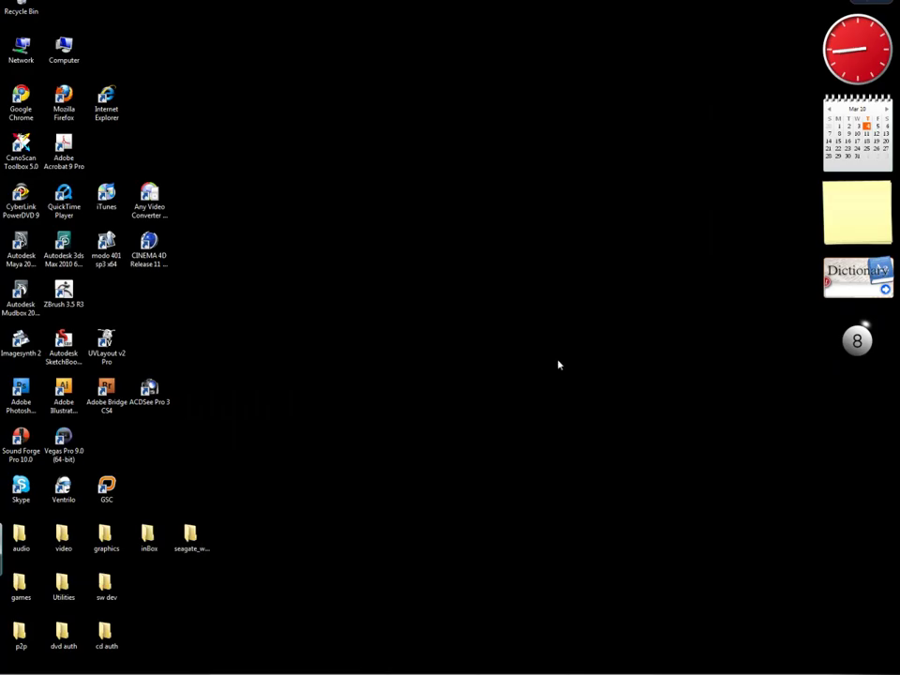
mouse_move(522, 668)
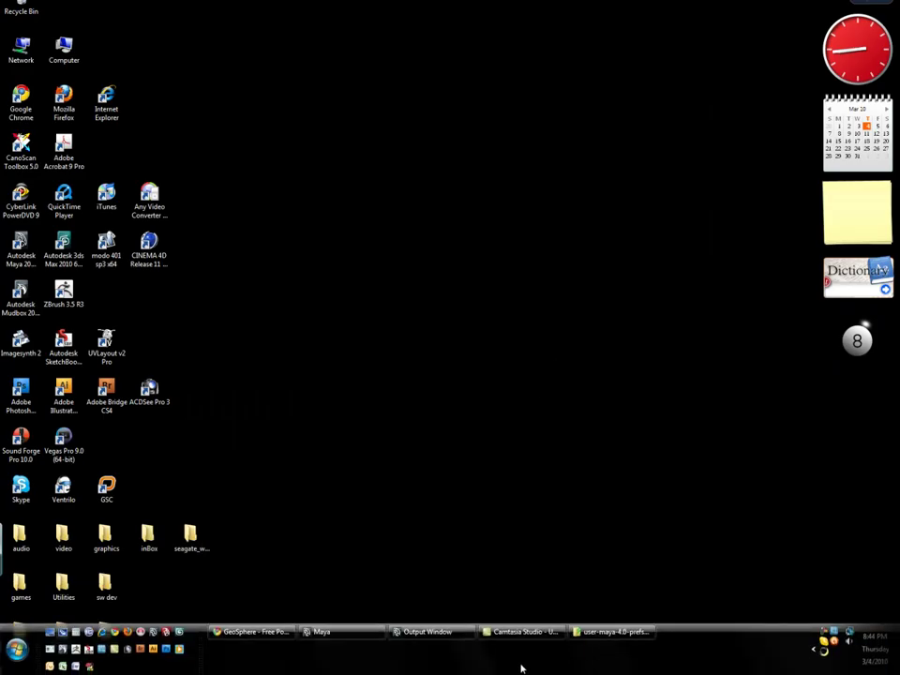
- Restore Explorer and open the extracted GeoSphere_0-v0.2-2_ba folder inside geosphere
left_click(593, 634)
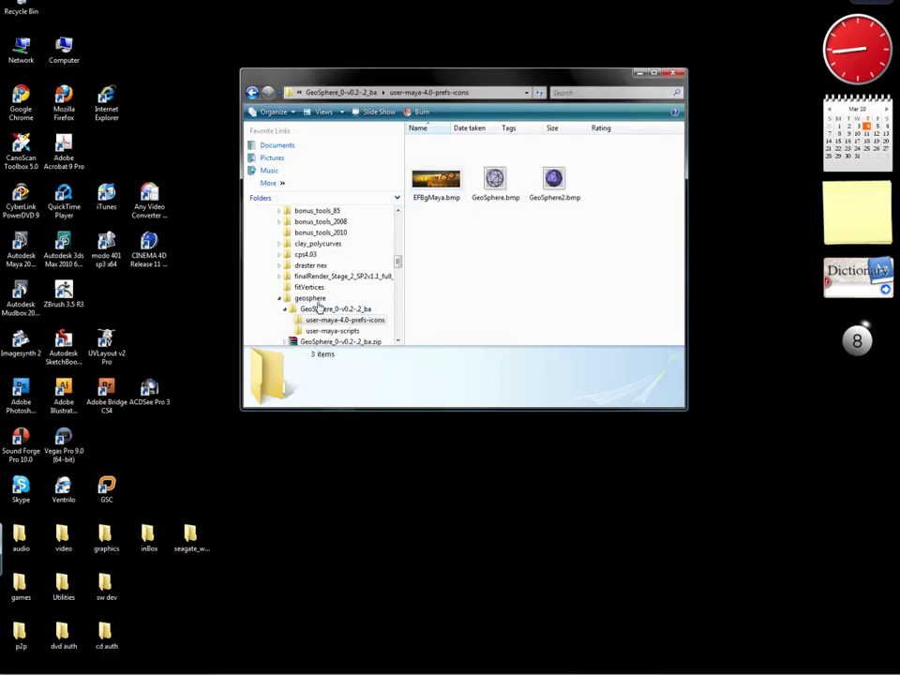
left_click(309, 297)
left_click(483, 152)
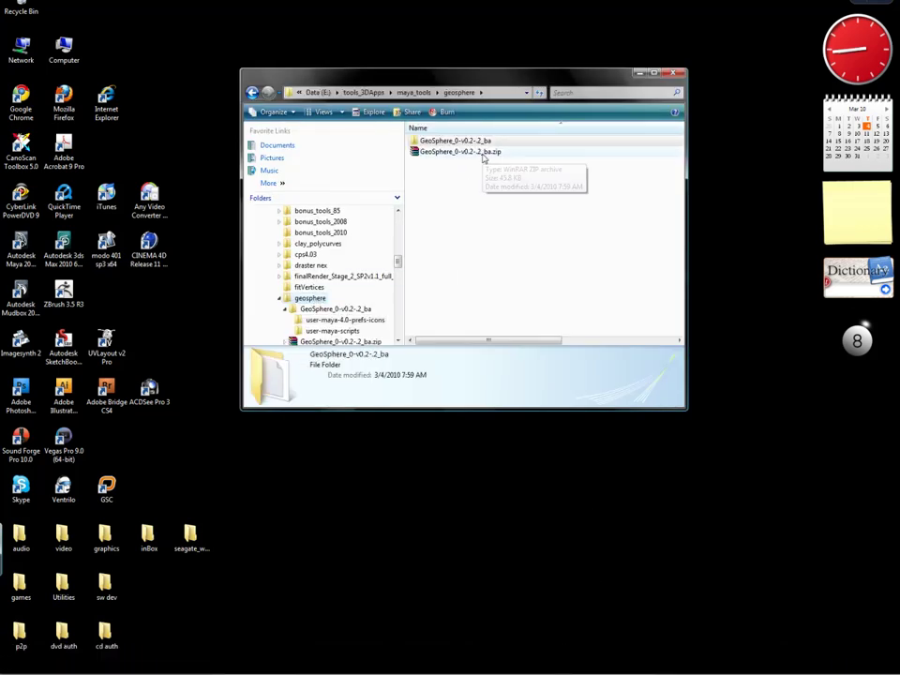
left_click(480, 142)
double_click(480, 142)
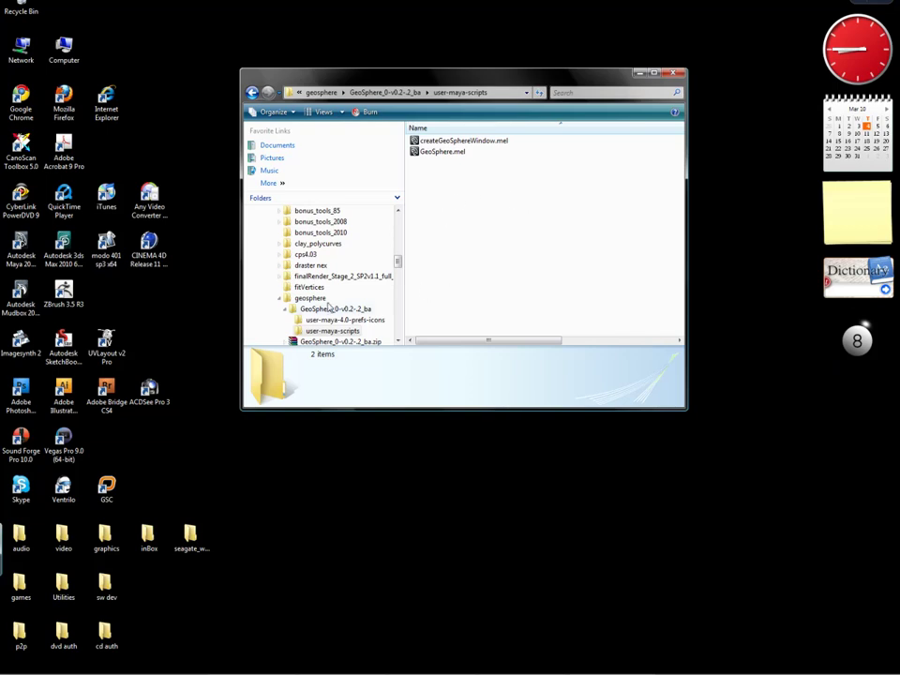
- Open the user-maya-4.0-prefs-icons folder to view its three bmp icons
left_click(318, 299)
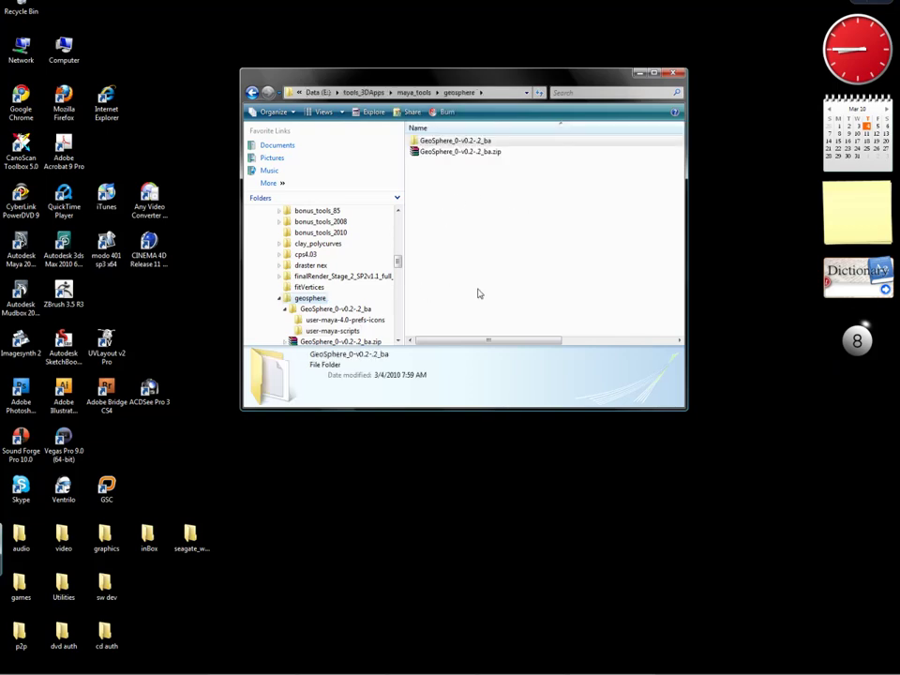
left_click(358, 310)
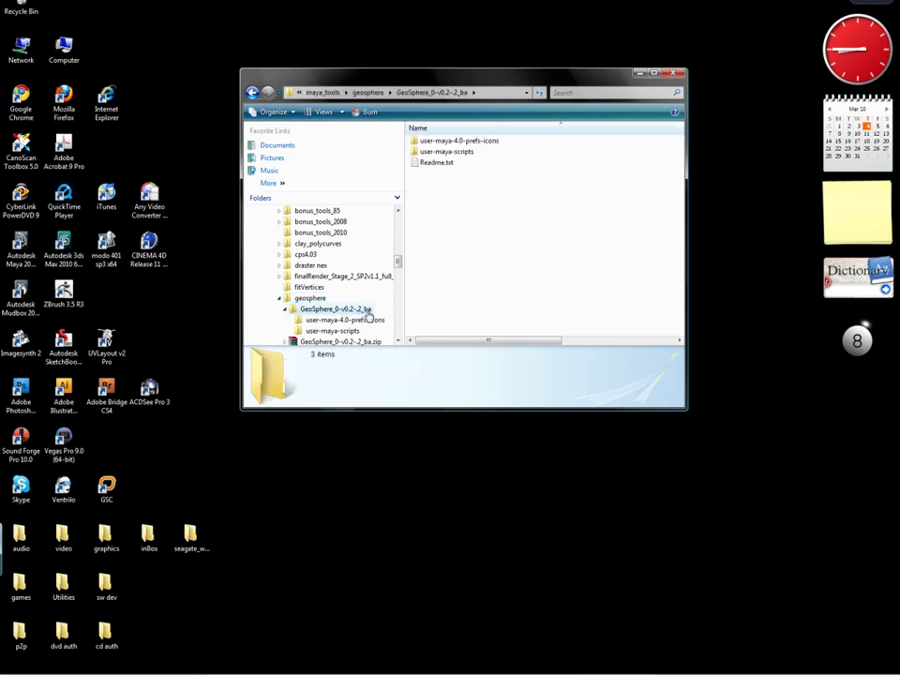
double_click(491, 142)
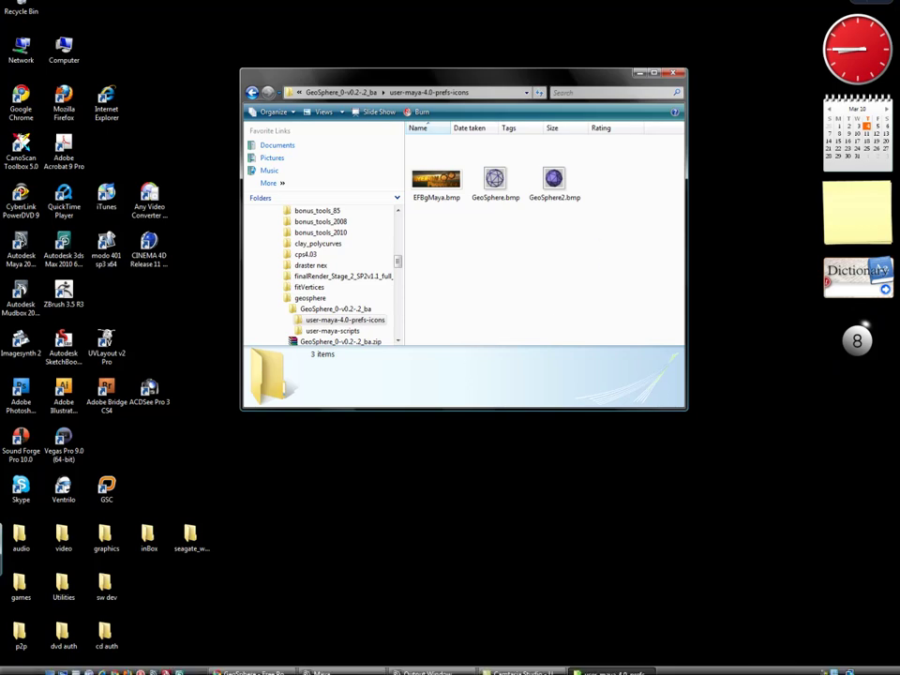
- In Maya, remove the old spheres from the scene and hide the Outliner
left_click(349, 633)
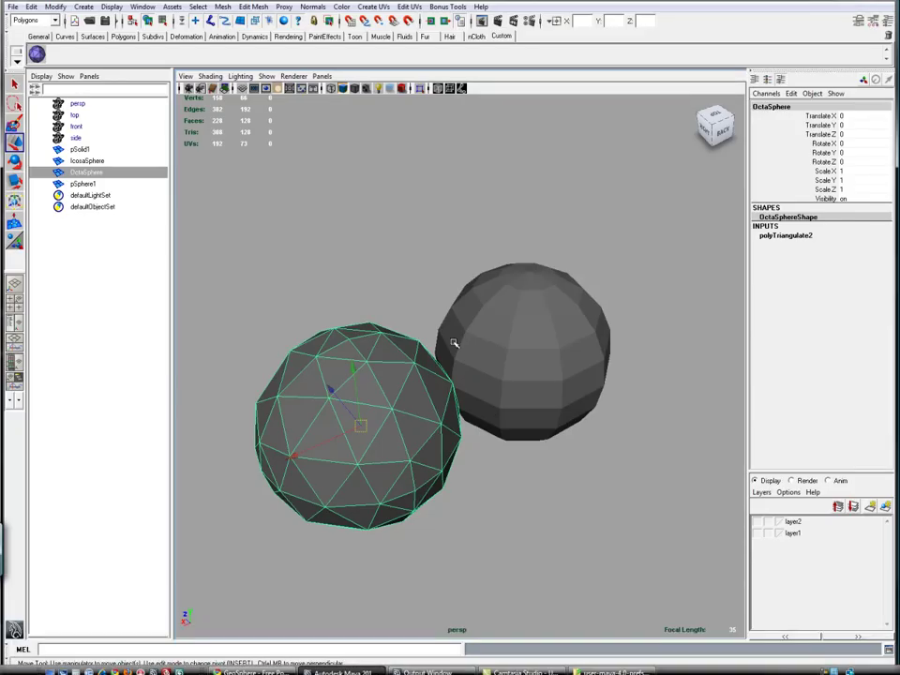
left_click(537, 343)
key("ctrl+z")
key("ctrl+z")
key("ctrl+z")
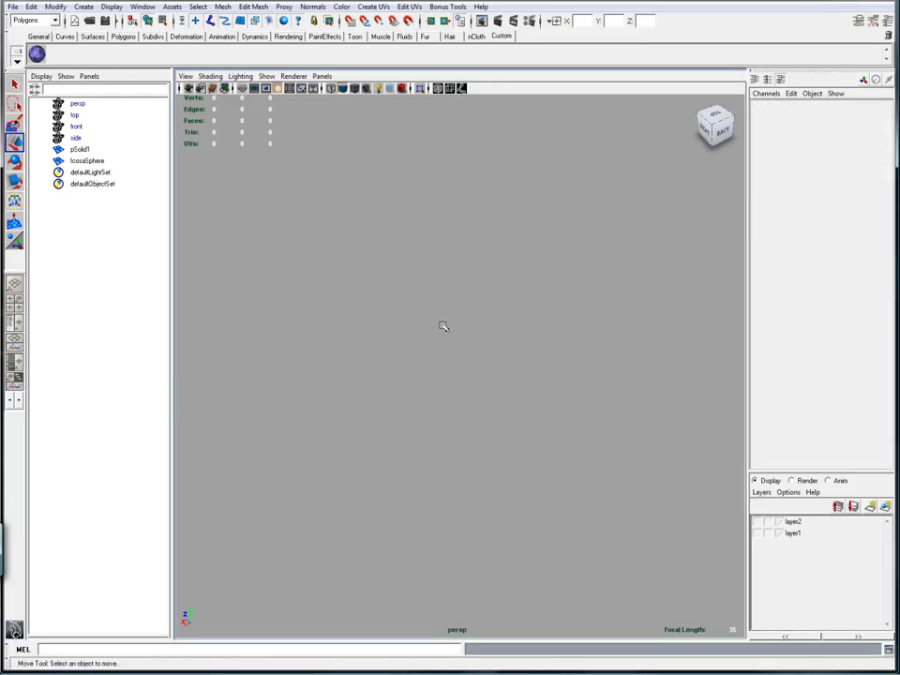
key("space")
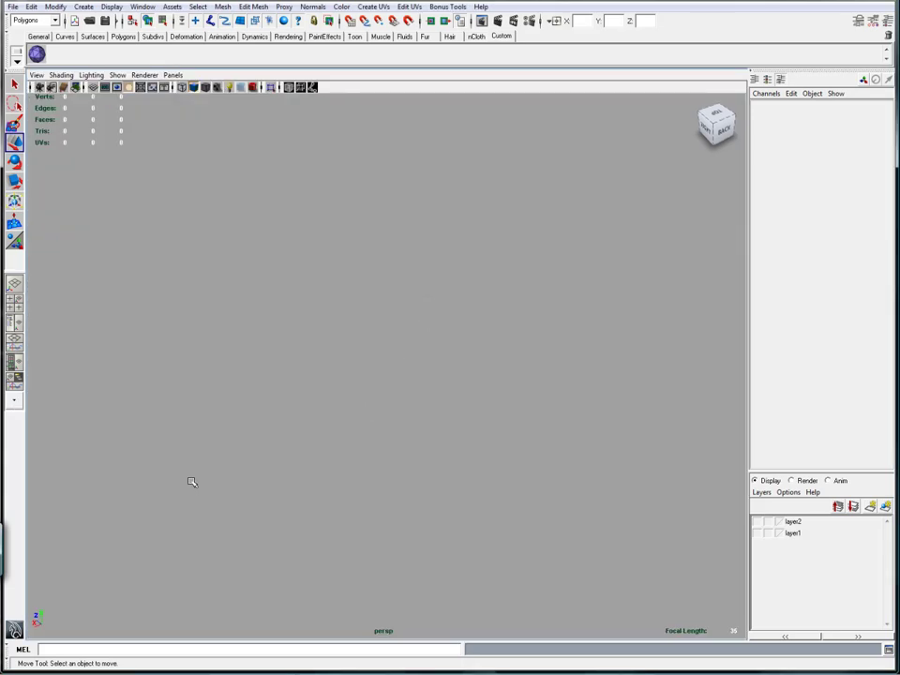
- Run createGeoSphereWindow in the MEL command line, check the Geosphere window, then close it
left_click(111, 650)
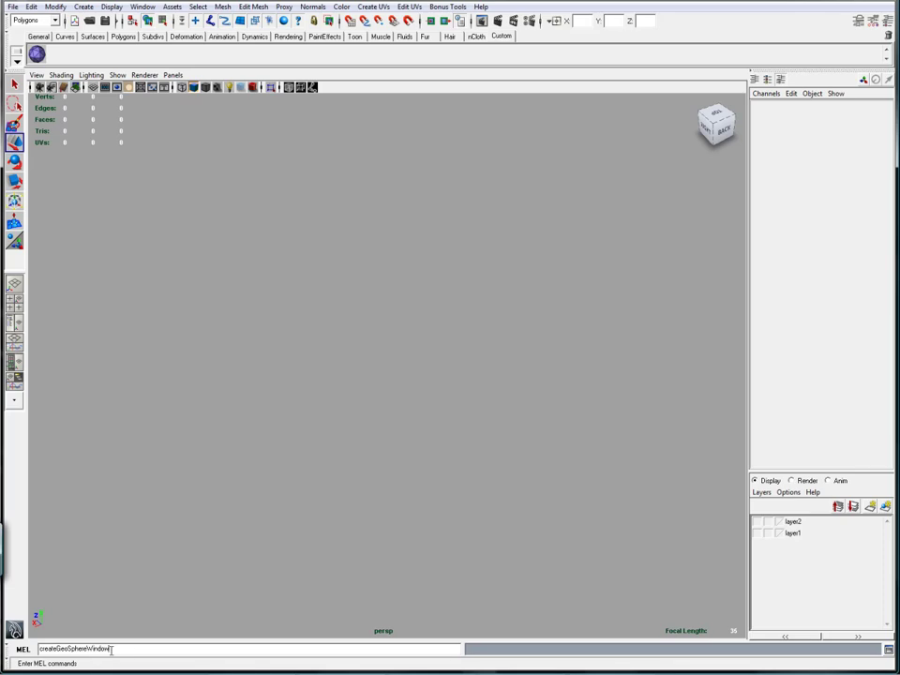
key("Return")
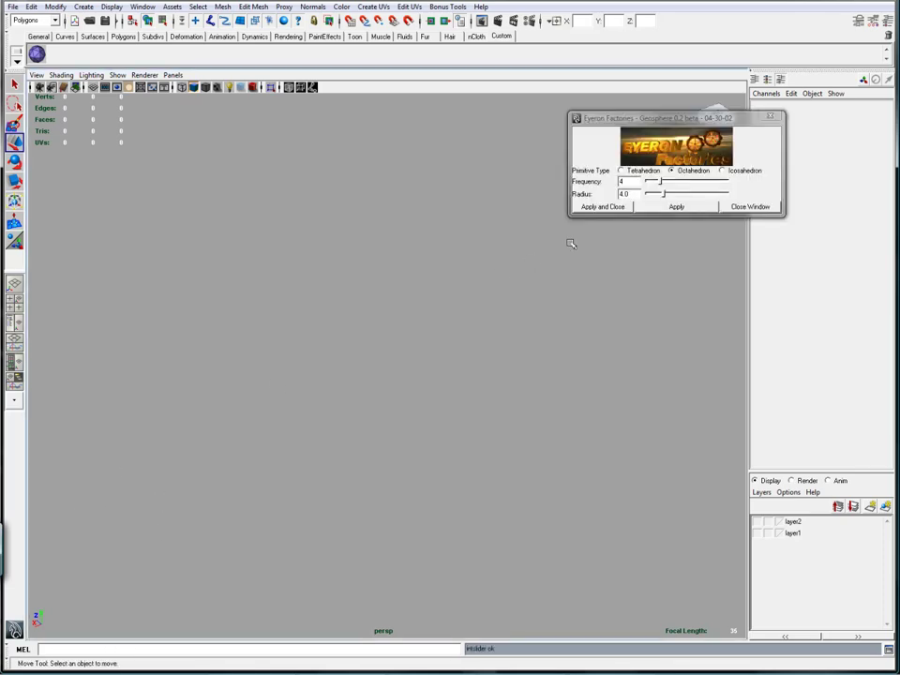
left_click_drag(667, 118, 471, 254)
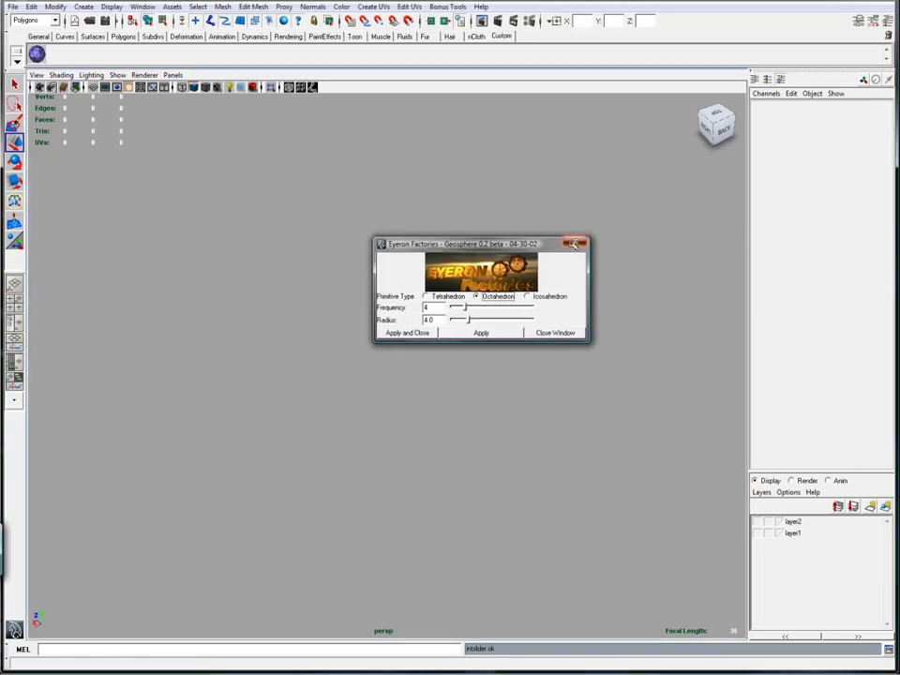
left_click(553, 327)
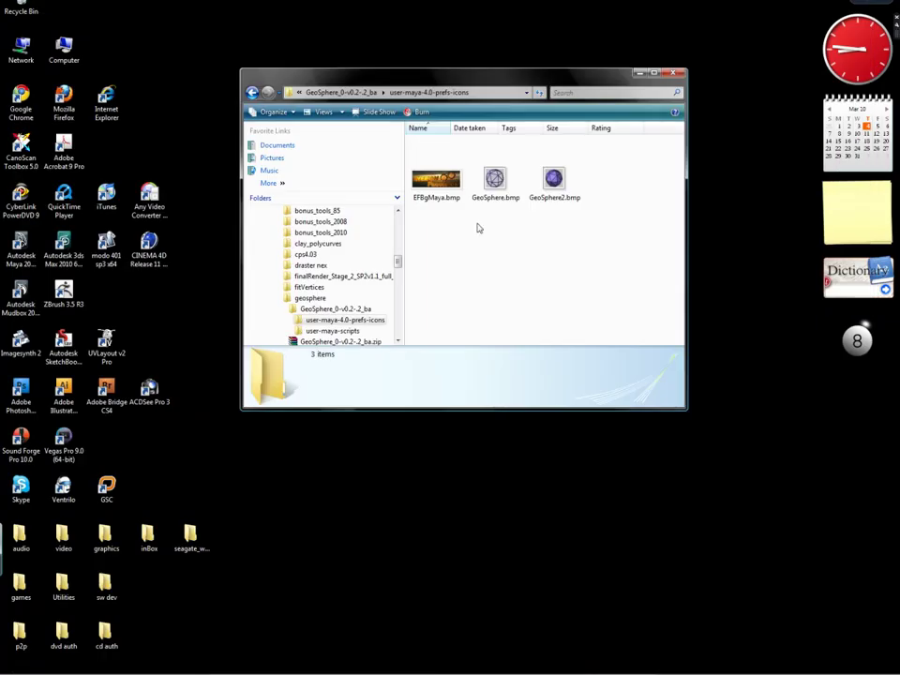
- Bring the browser forward and go from the simply3dworld forum post to the Photobucket golf_ball render
mouse_move(391, 643)
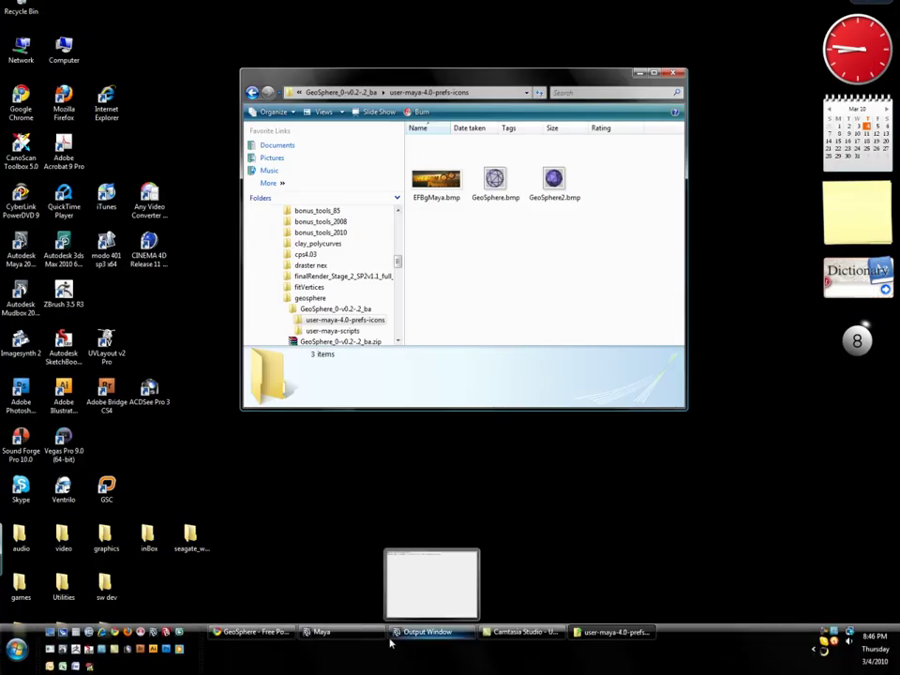
mouse_move(359, 641)
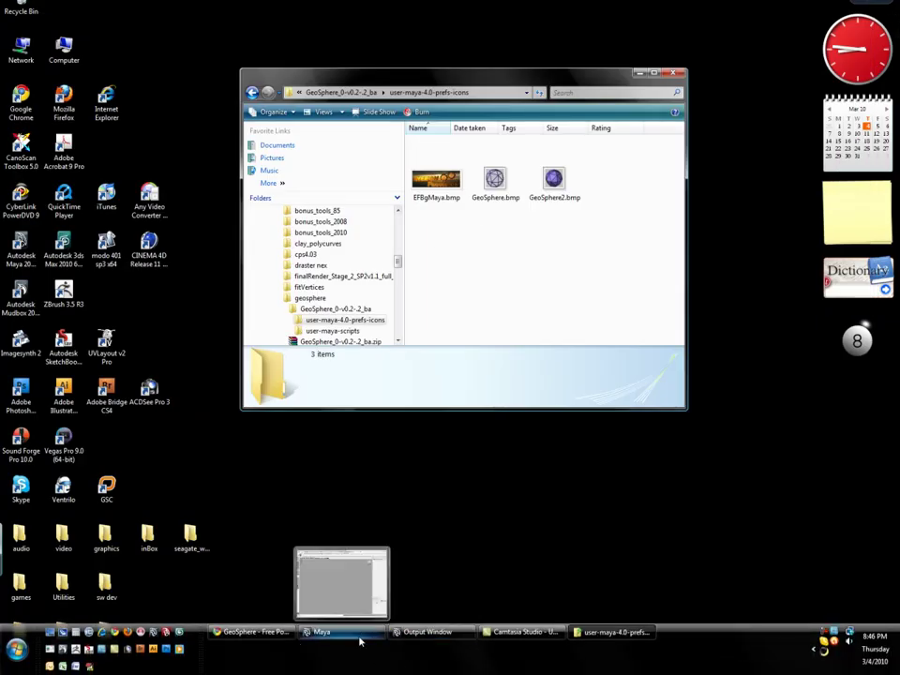
left_click(270, 642)
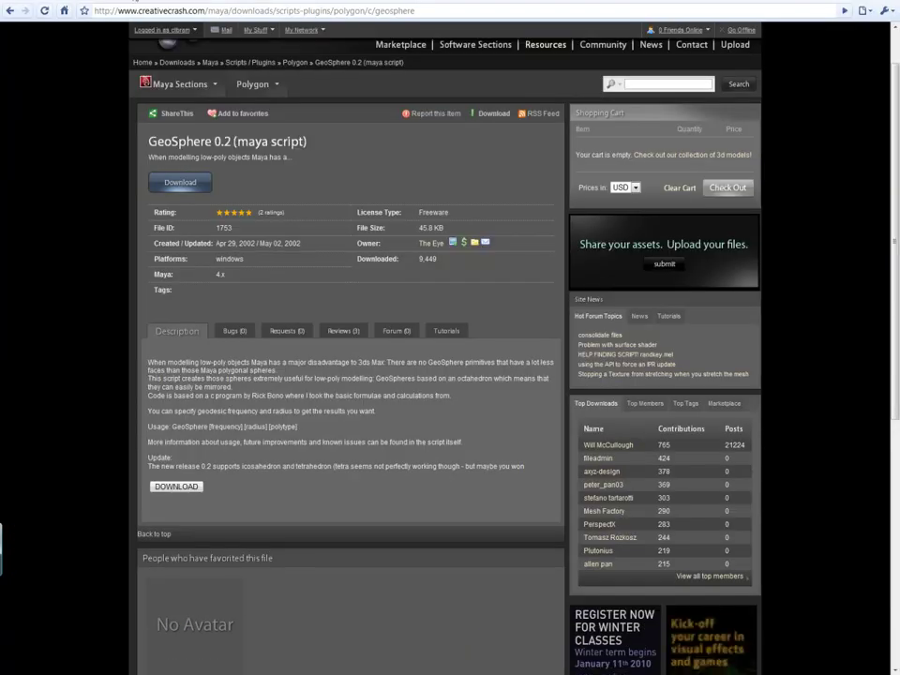
left_click(117, 3)
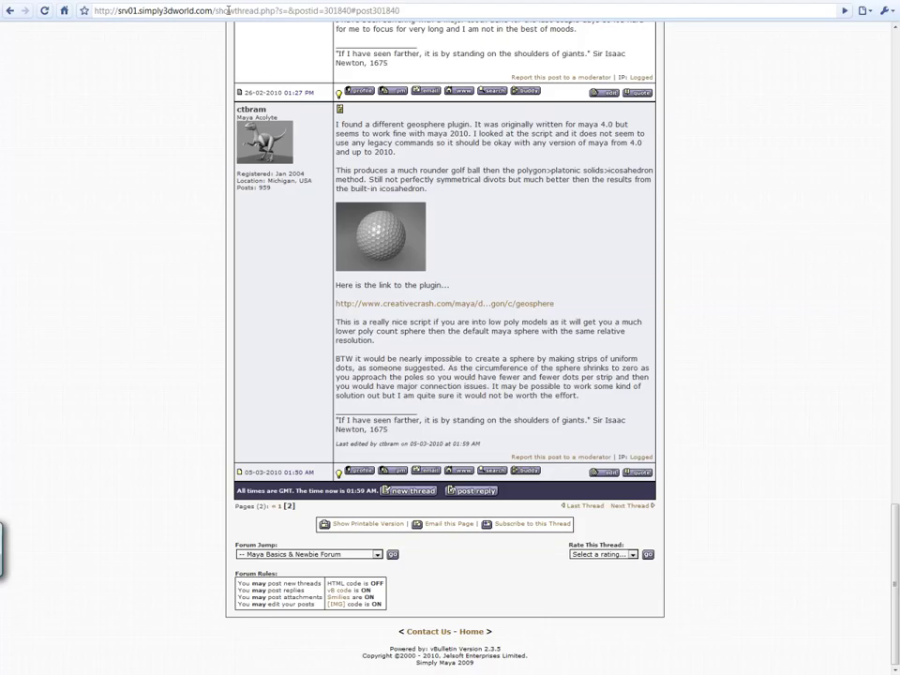
left_click(199, 3)
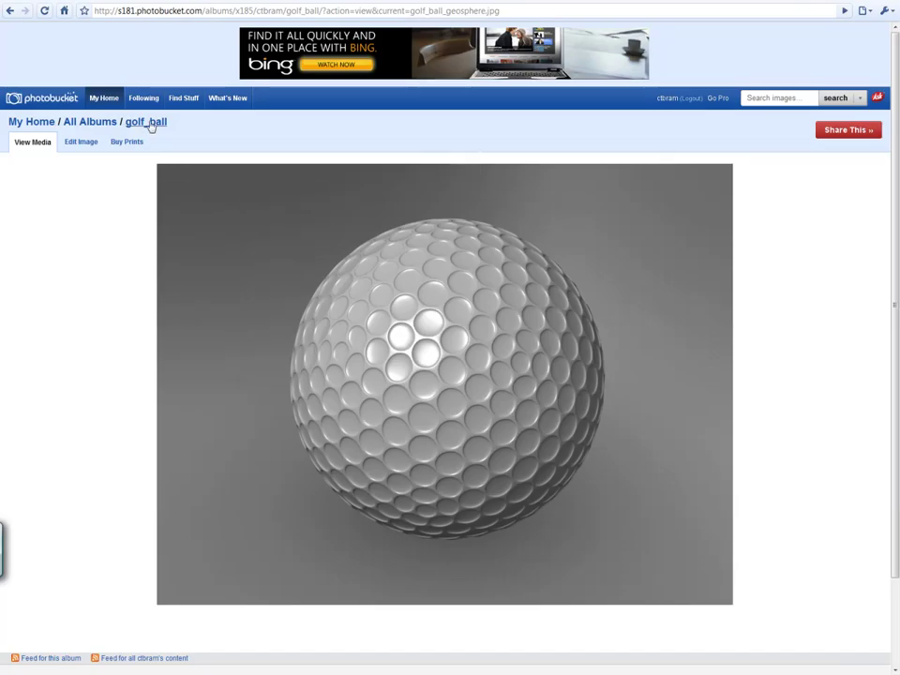
- Open the golf_ball album, then switch to the PlatonicSolids.gif page
left_click(240, 342)
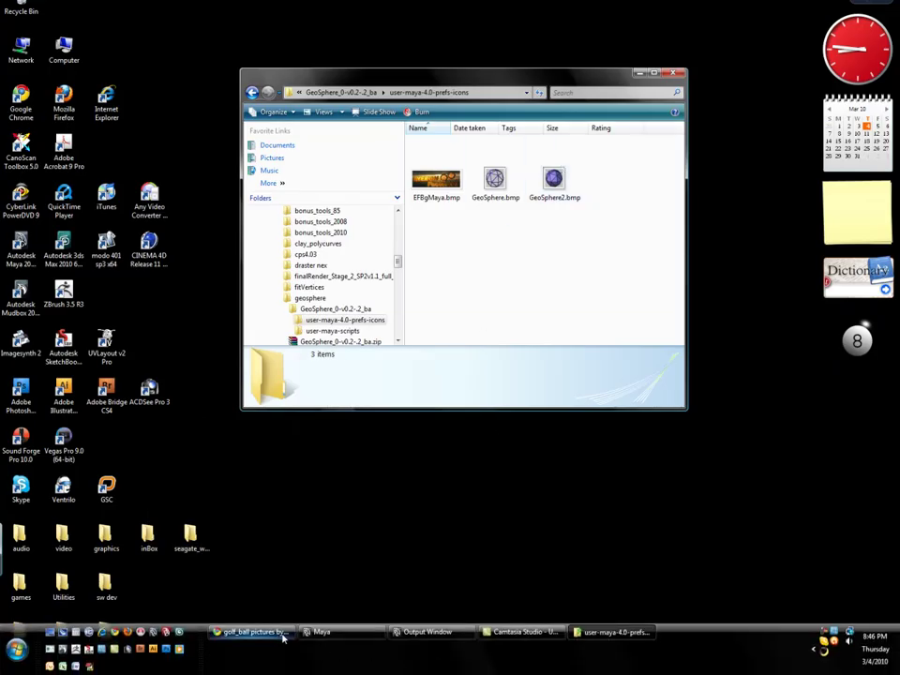
left_click(258, 640)
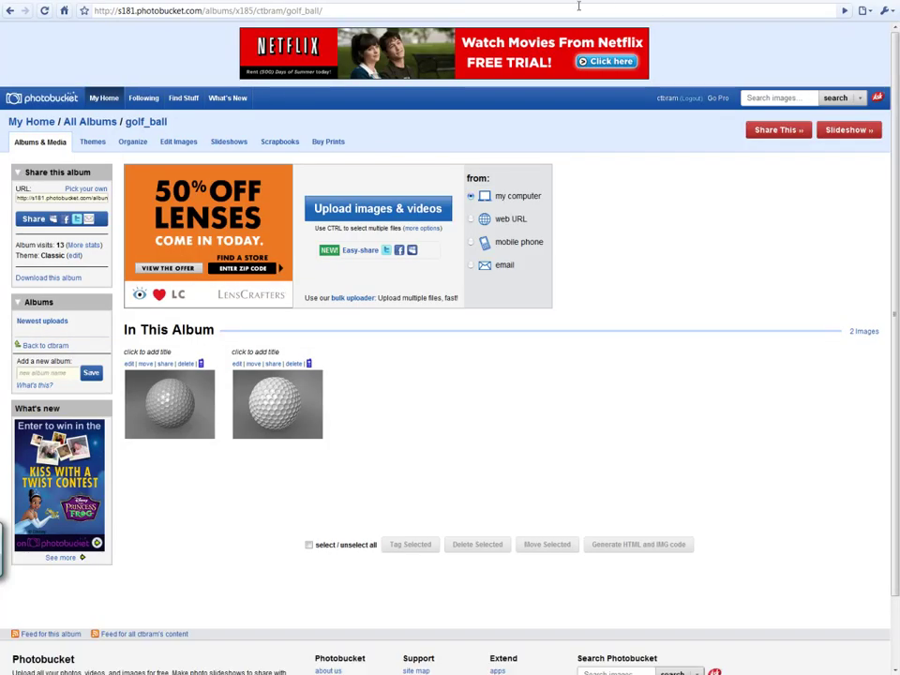
left_click(675, 2)
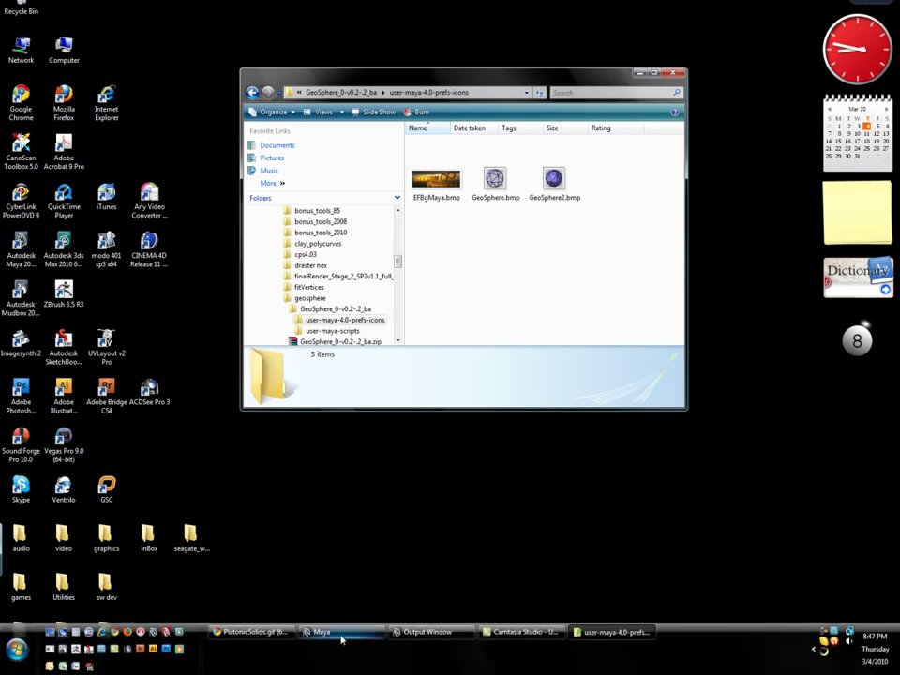
- Create an Icosahedron from the Platonic Solids options under Polygon Primitives
left_click(342, 635)
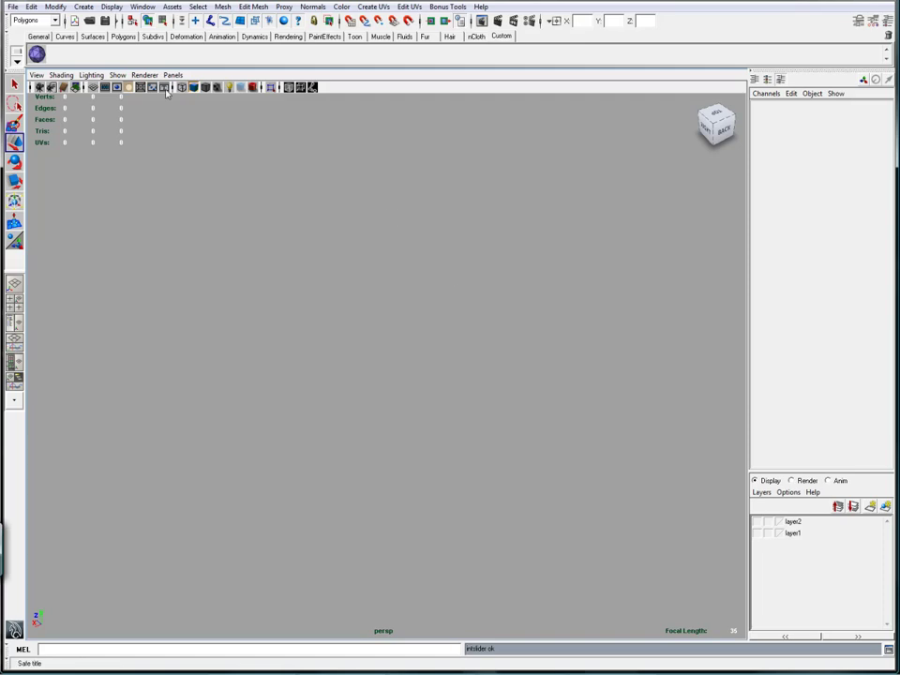
left_click(85, 8)
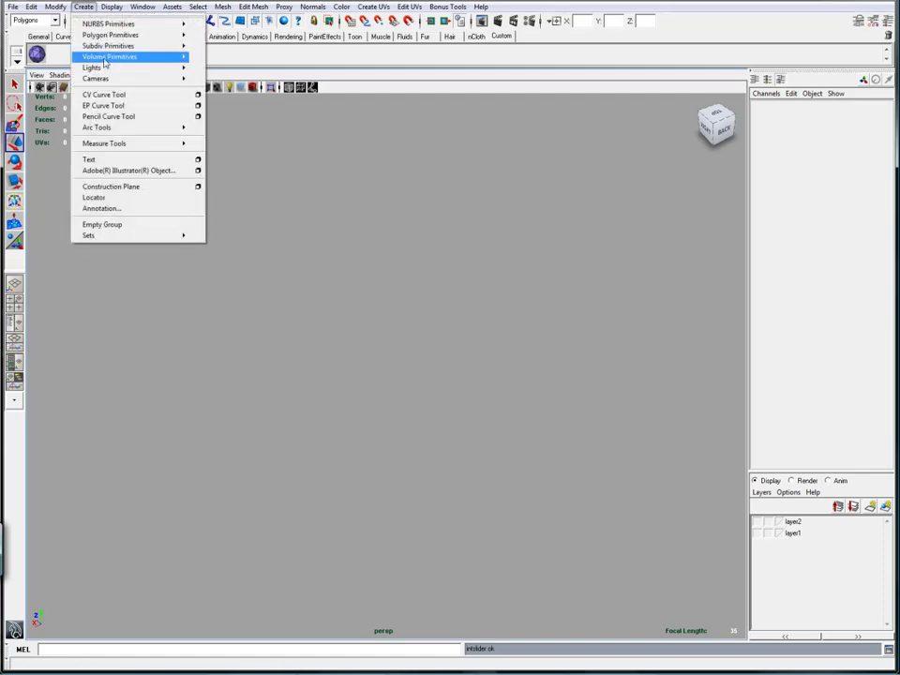
mouse_move(141, 35)
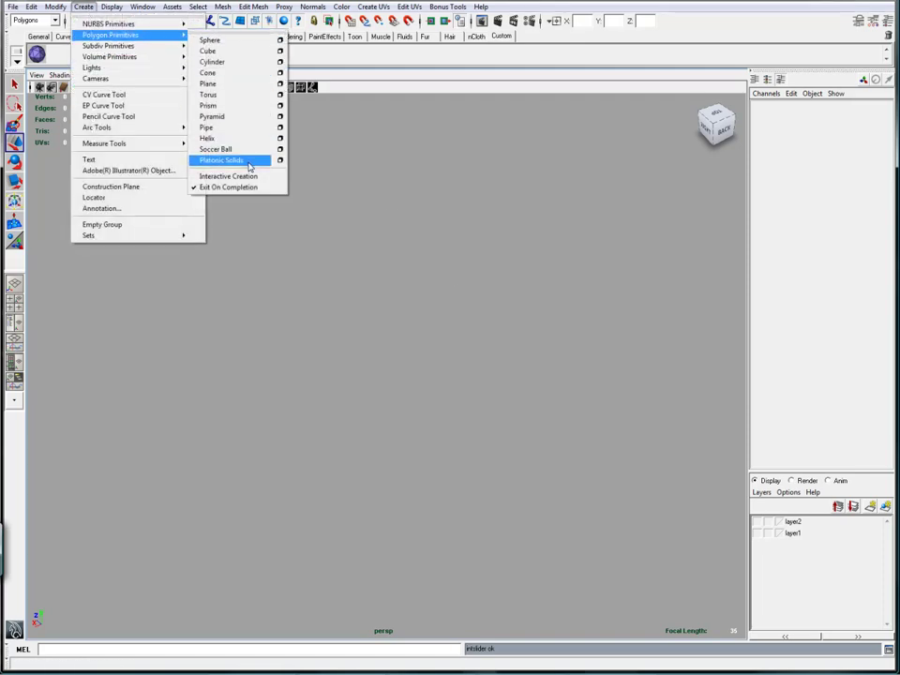
left_click(279, 160)
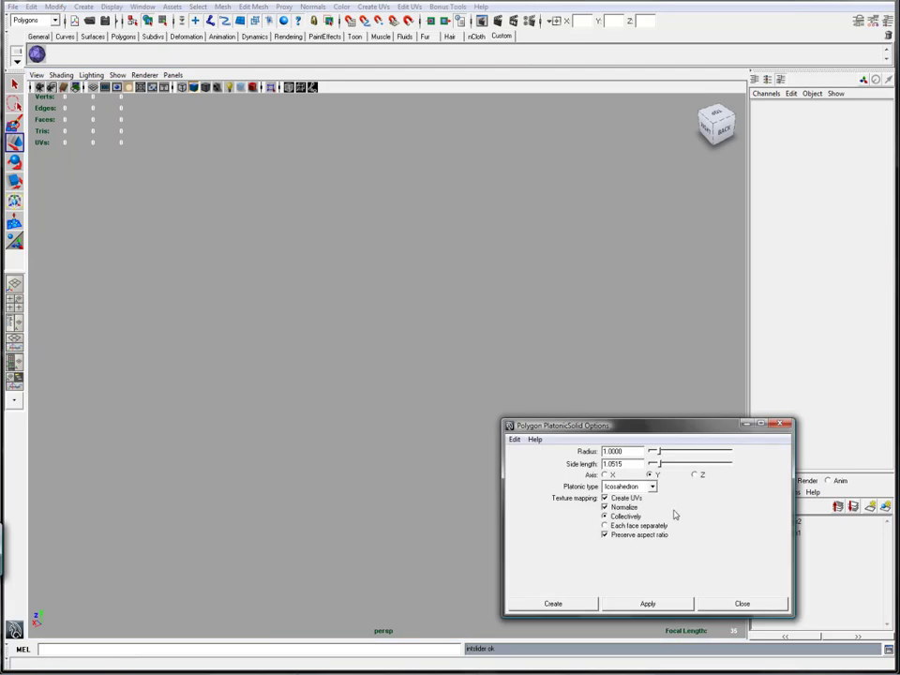
left_click(655, 499)
left_click(663, 603)
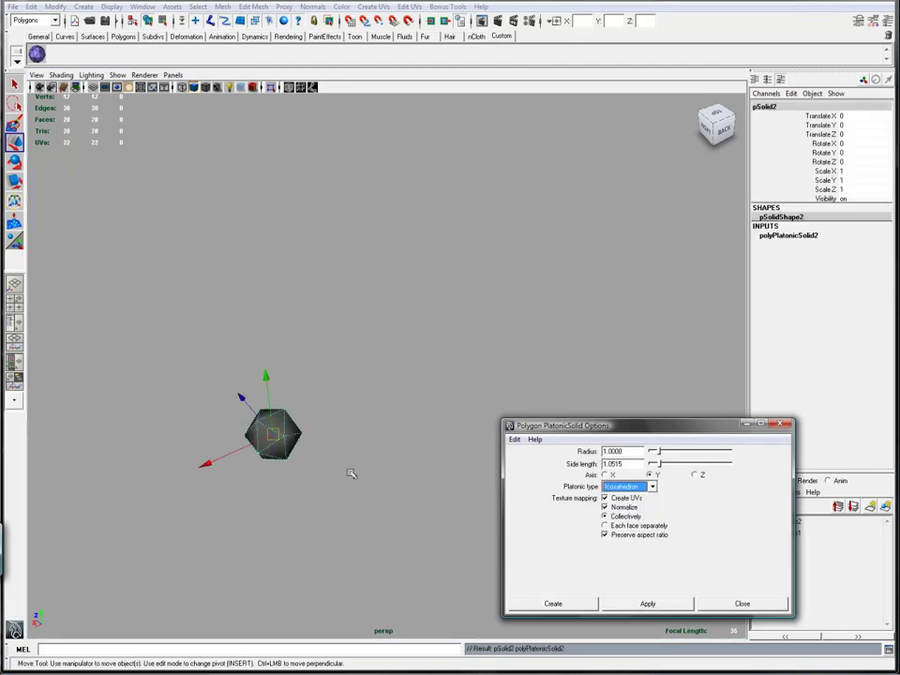
- Scale the icosahedron uniformly to 5.33 and close the Platonic Solids options
key("r")
left_click_drag(272, 433, 454, 360)
left_click(779, 424)
left_click_drag(401, 442, 410, 355, "alt")
left_click_drag(315, 398, 510, 438, "alt")
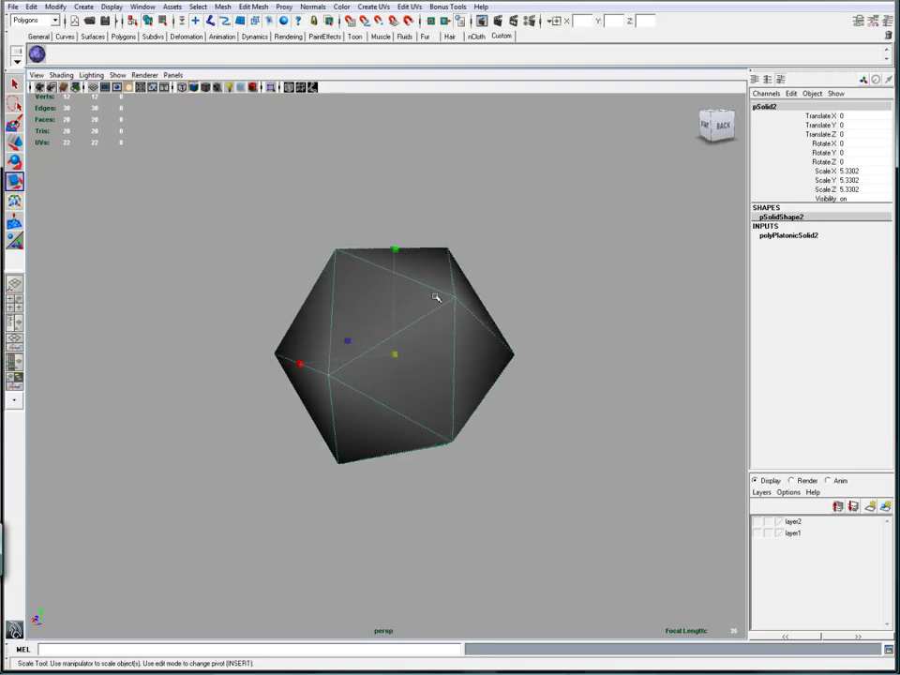
left_click_drag(392, 305, 439, 377, "alt")
left_click_drag(326, 281, 345, 285, "alt")
left_click_drag(487, 286, 501, 414, "alt")
middle_click_drag(502, 414, 466, 315, "alt")
left_click_drag(418, 365, 437, 362, "alt")
- Smooth the icosahedron from the Shift-right-click menu and set the smoothing method to Linear
right_click(436, 361, "shift")
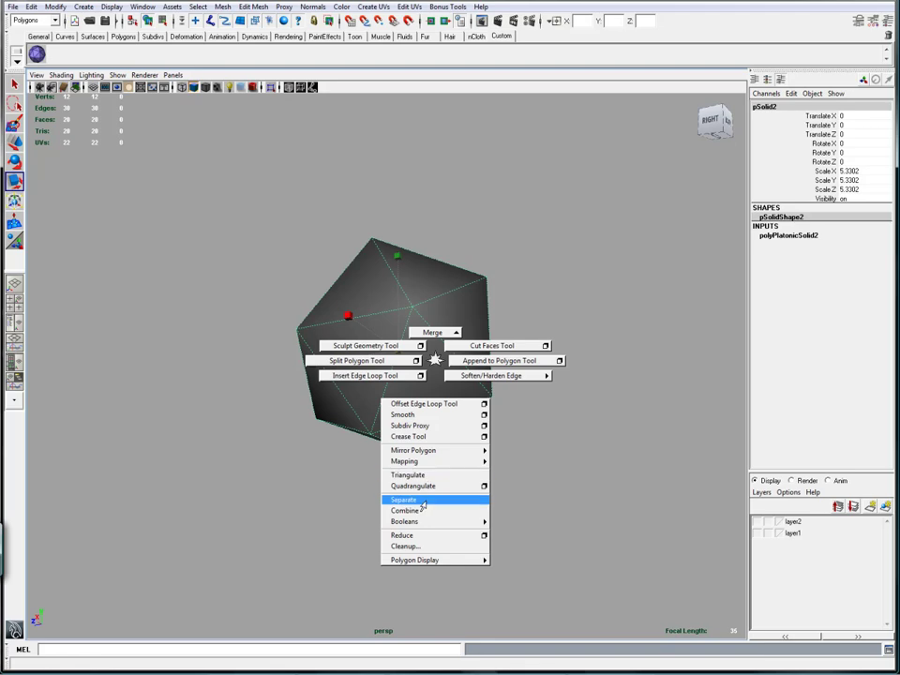
left_click(412, 415)
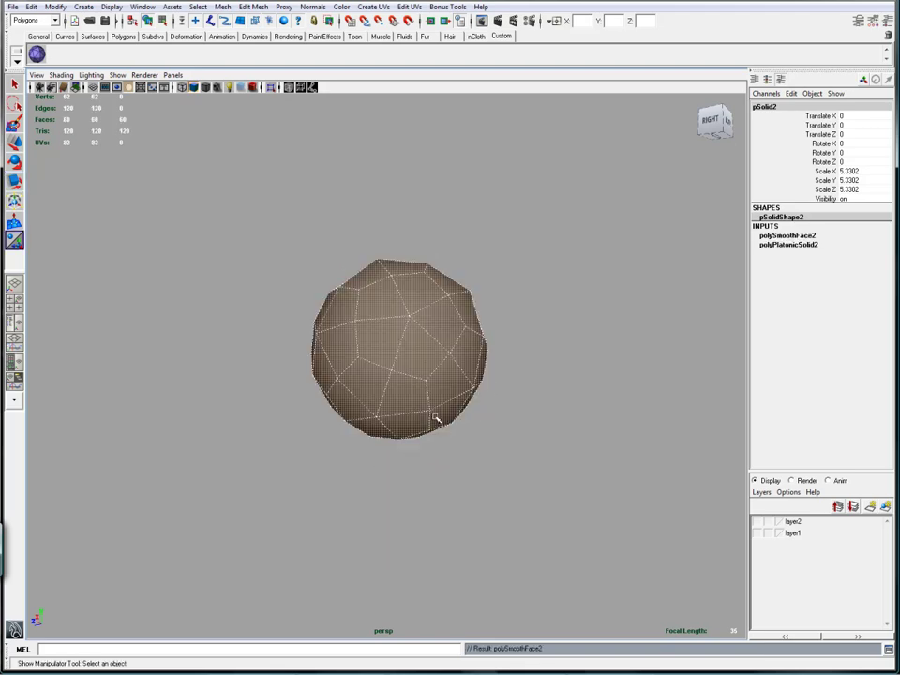
left_click_drag(532, 341, 629, 311, "alt")
left_click(799, 237)
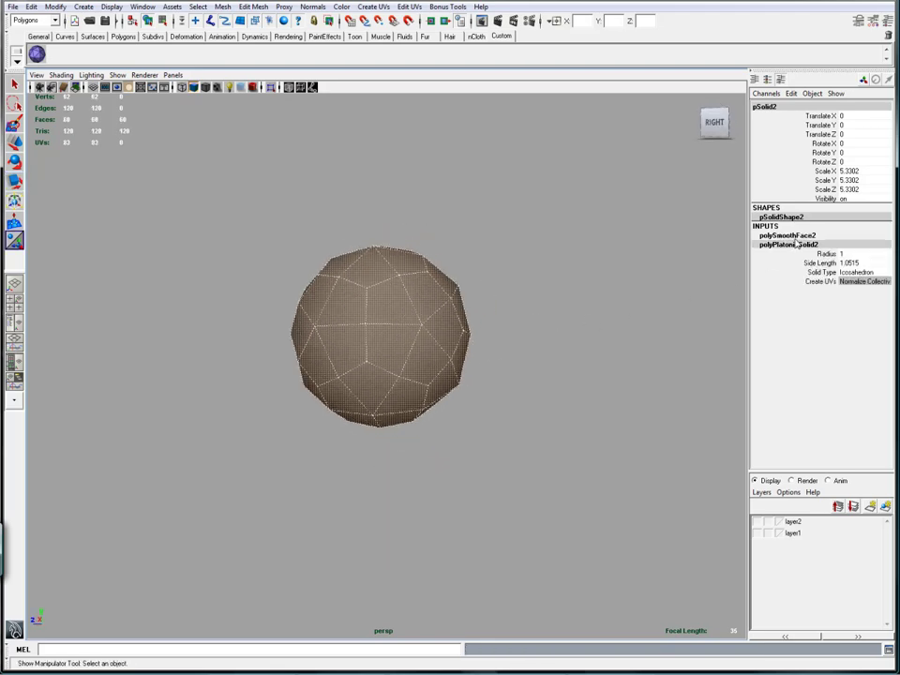
left_click(854, 245)
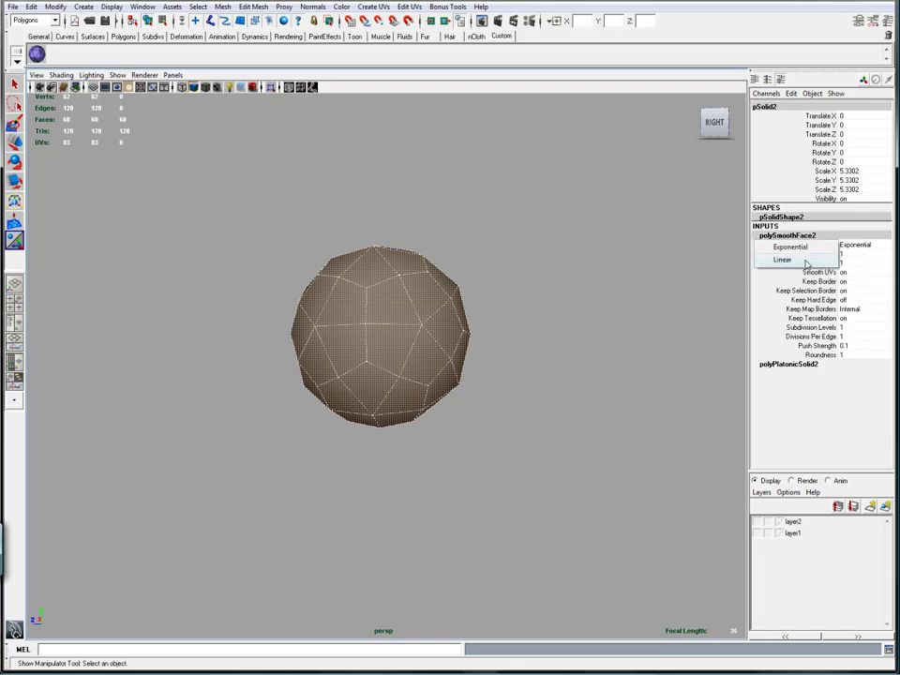
left_click(806, 261)
left_click_drag(536, 382, 436, 341, "alt")
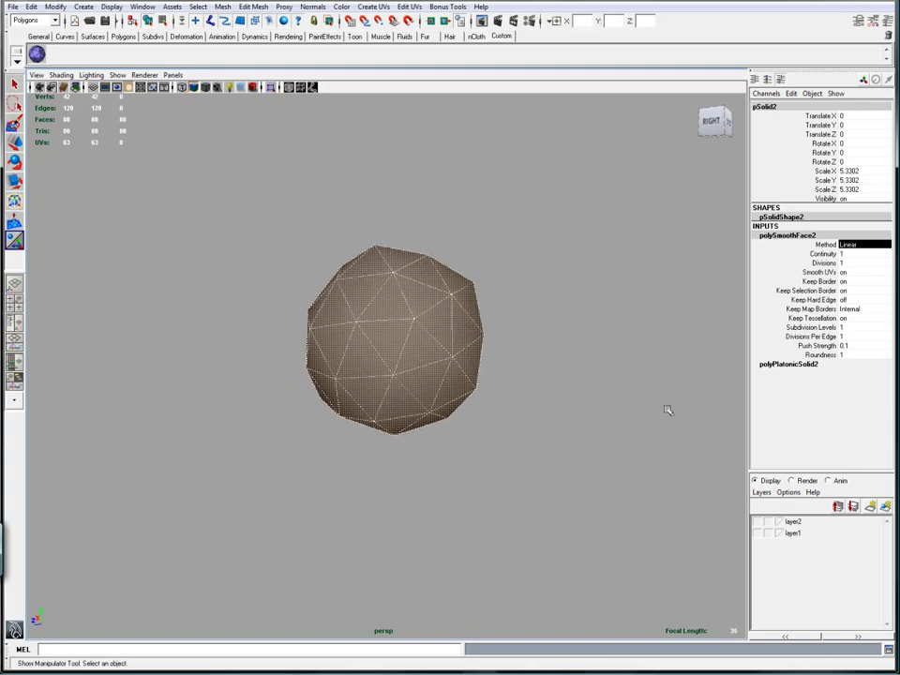
- Set Divisions Per Edge to 4 for a 500-face sphere and frame it with F
left_click(818, 337)
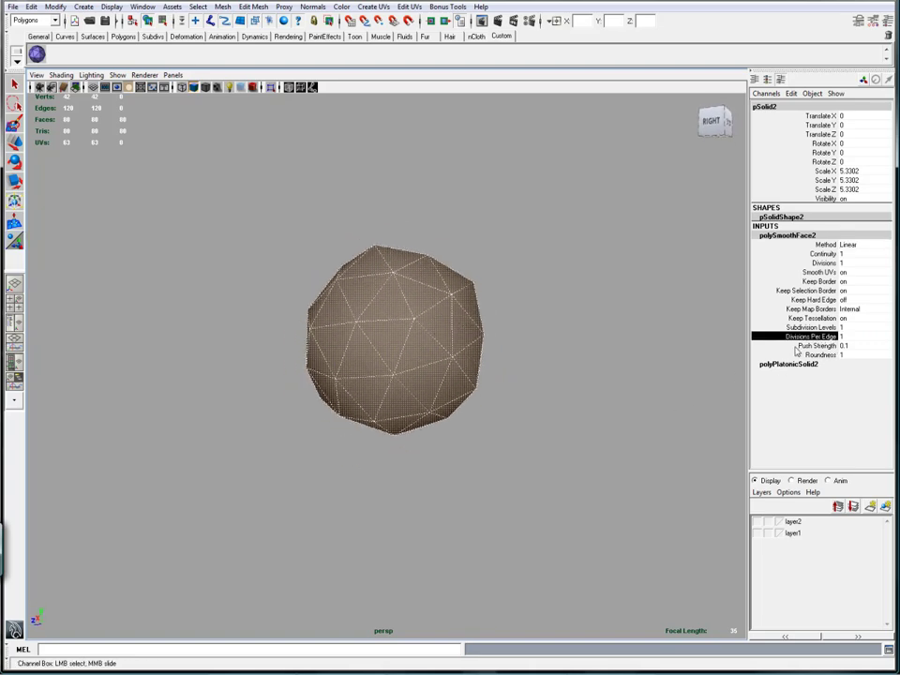
left_click_drag(546, 418, 603, 417, "alt")
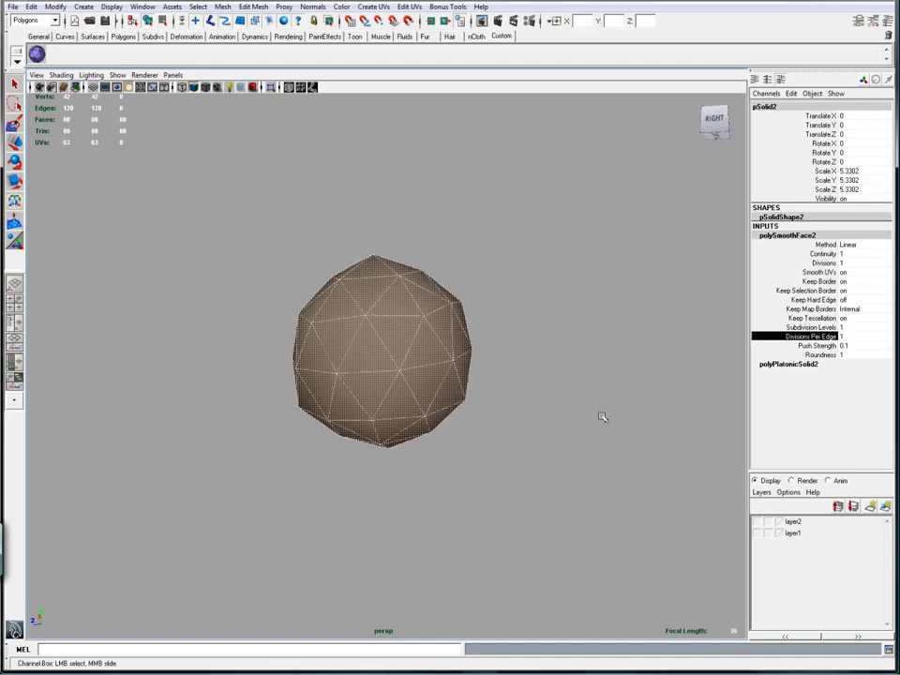
left_click(853, 336)
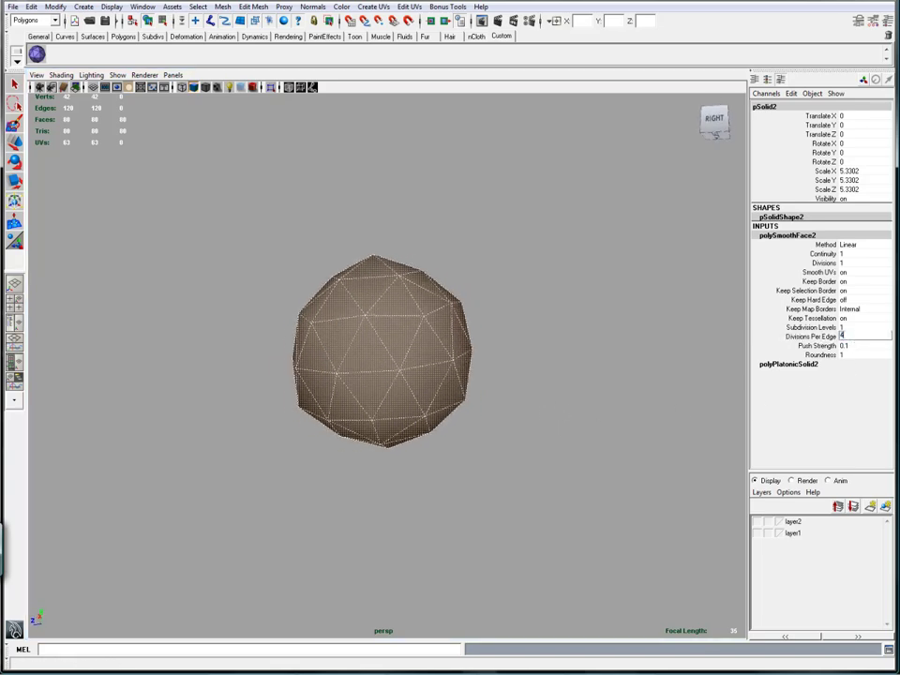
type("4")
key("Return")
left_click_drag(482, 436, 517, 402, "alt")
left_click_drag(504, 322, 468, 338, "alt")
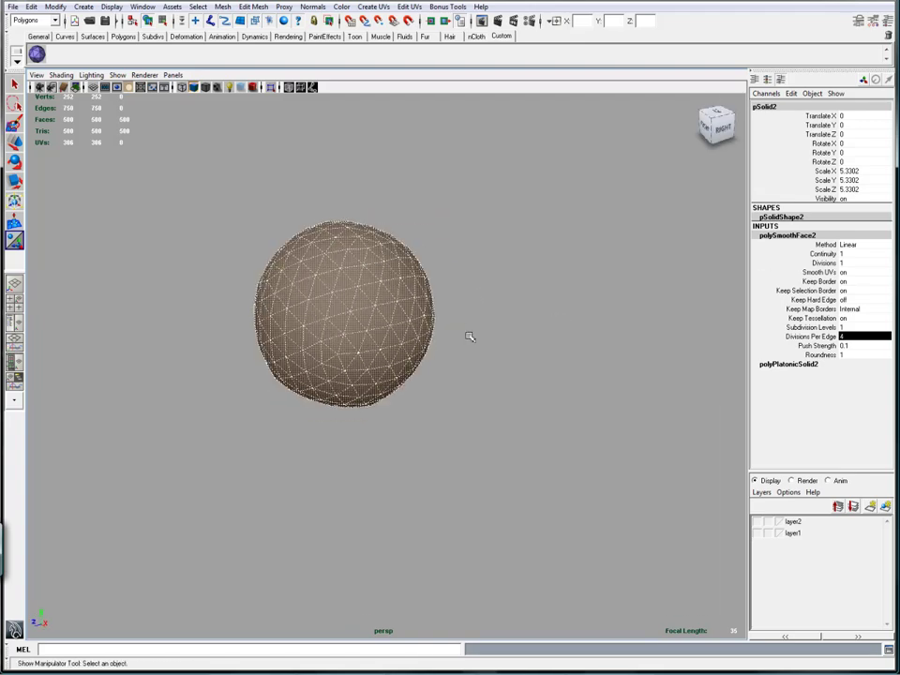
left_click(533, 388)
left_click_drag(533, 388, 448, 403, "alt")
left_click(425, 387)
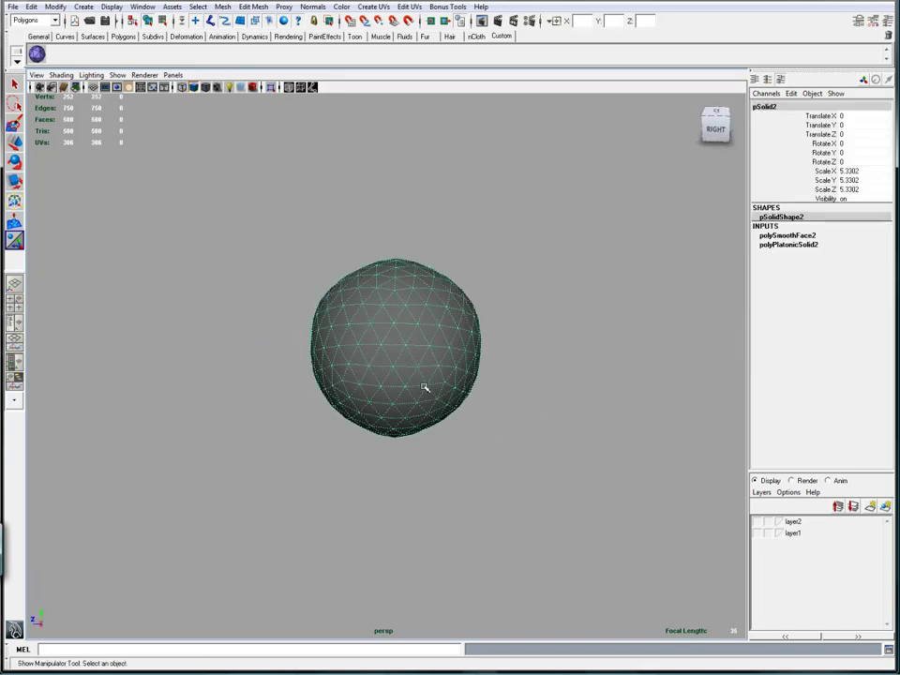
key("f")
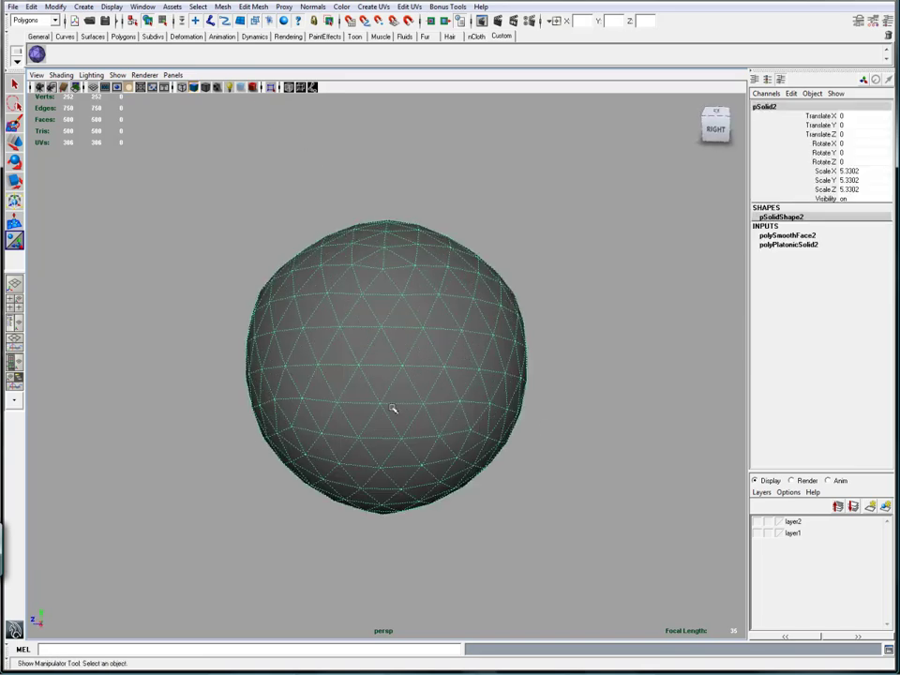
left_click_drag(486, 402, 450, 322, "alt")
left_click_drag(362, 333, 342, 354, "alt")
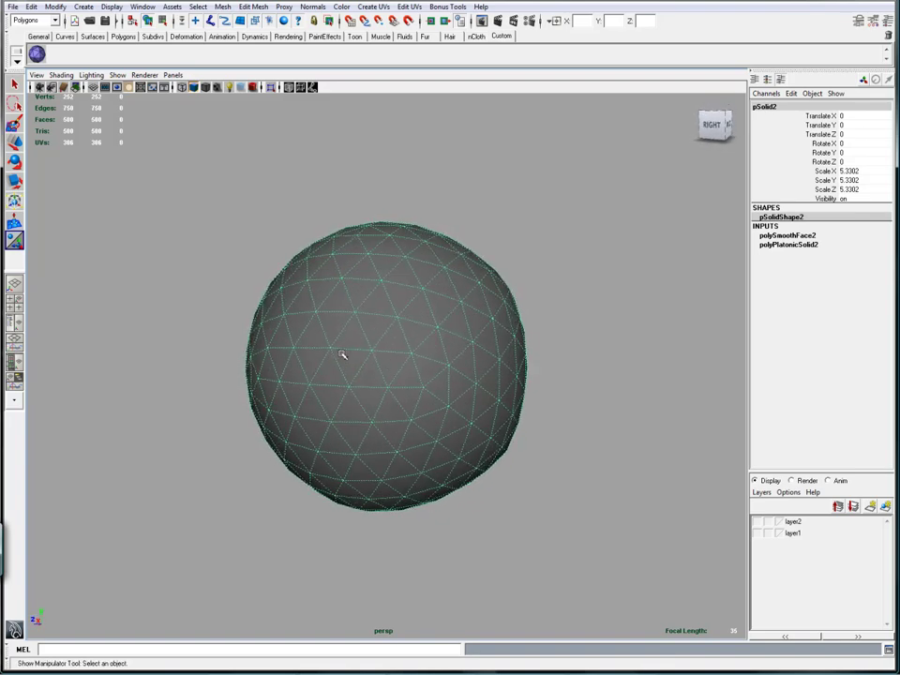
- Open the Geosphere window, choose Icosahedron, test-apply at frequency 1, then undo
left_click(36, 53)
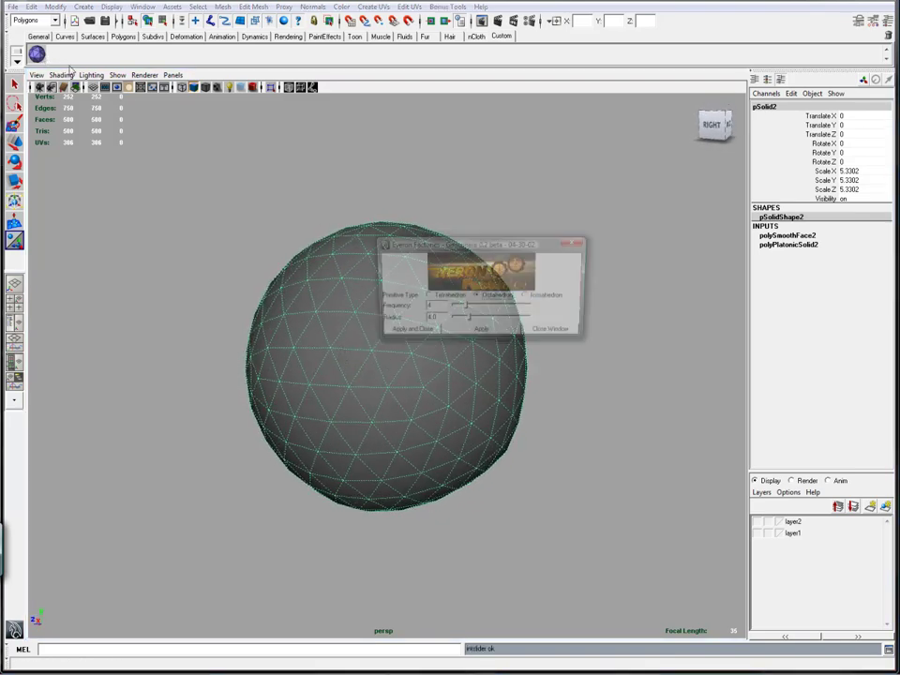
left_click_drag(507, 248, 621, 156)
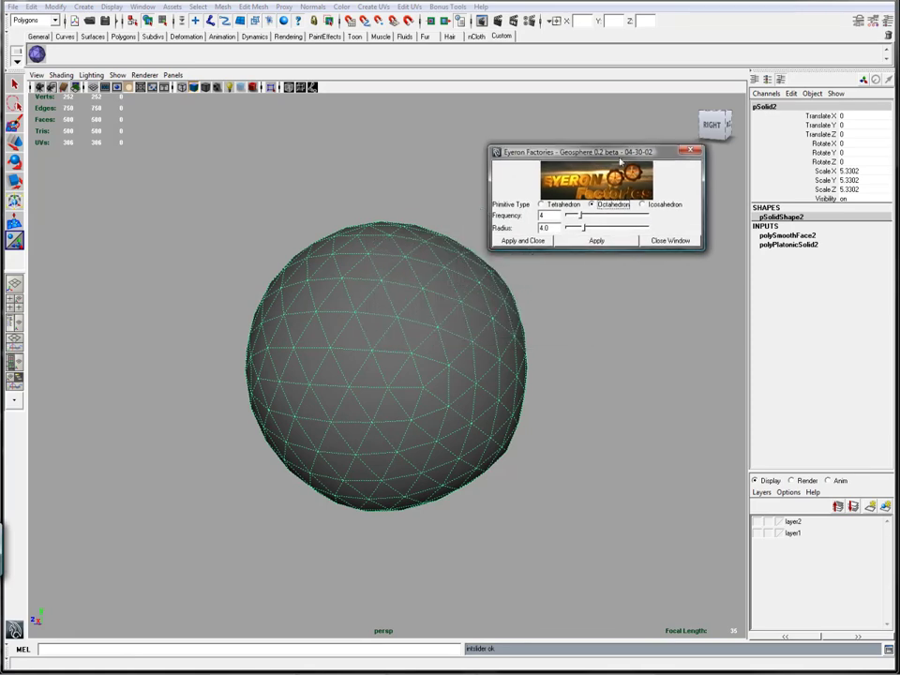
left_click(663, 206)
left_click_drag(595, 157, 610, 144)
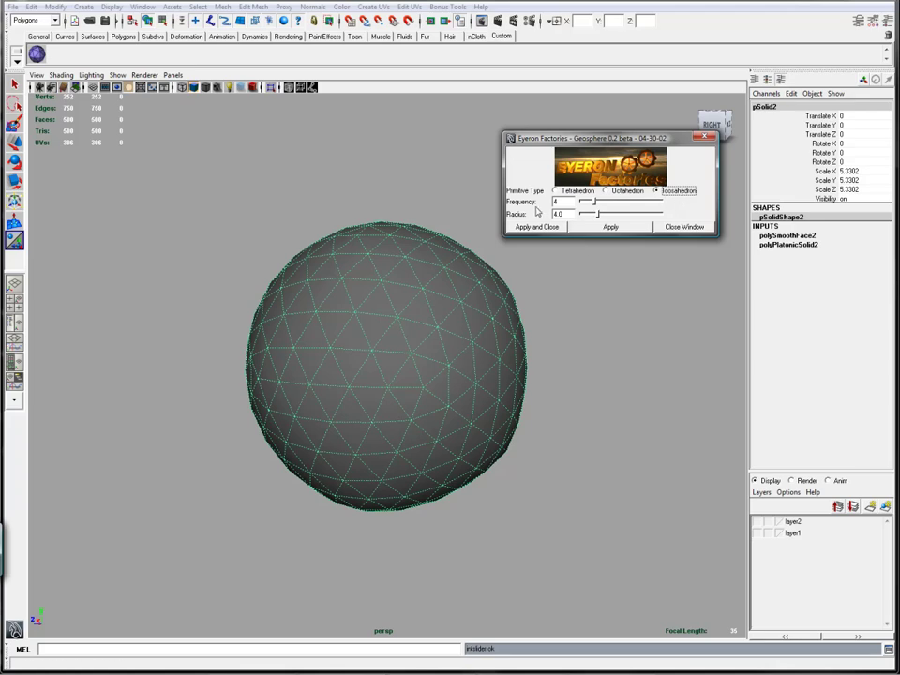
left_click_drag(594, 204, 558, 202)
left_click(608, 227)
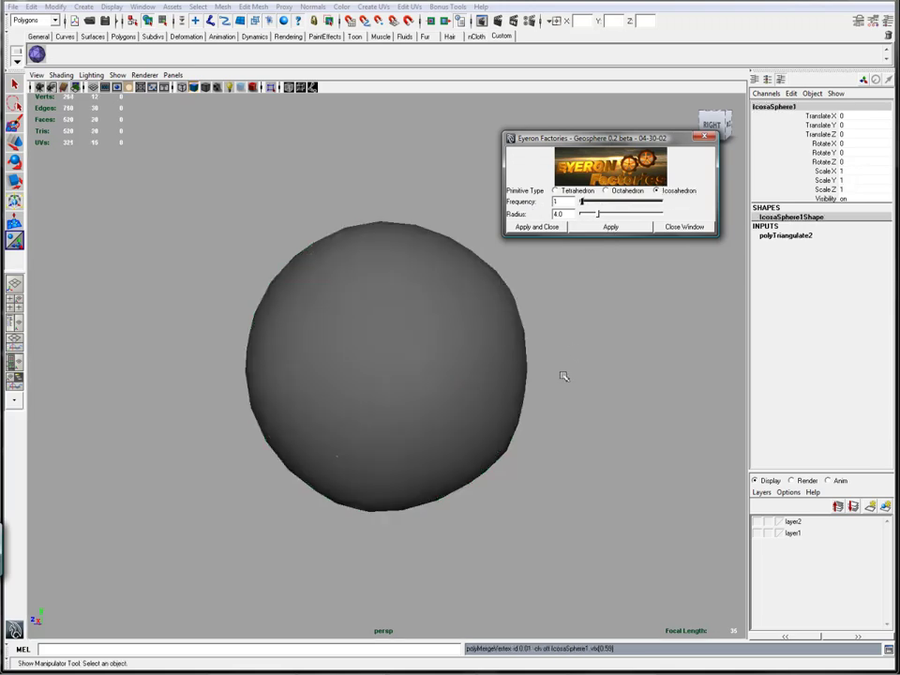
key("ctrl+z")
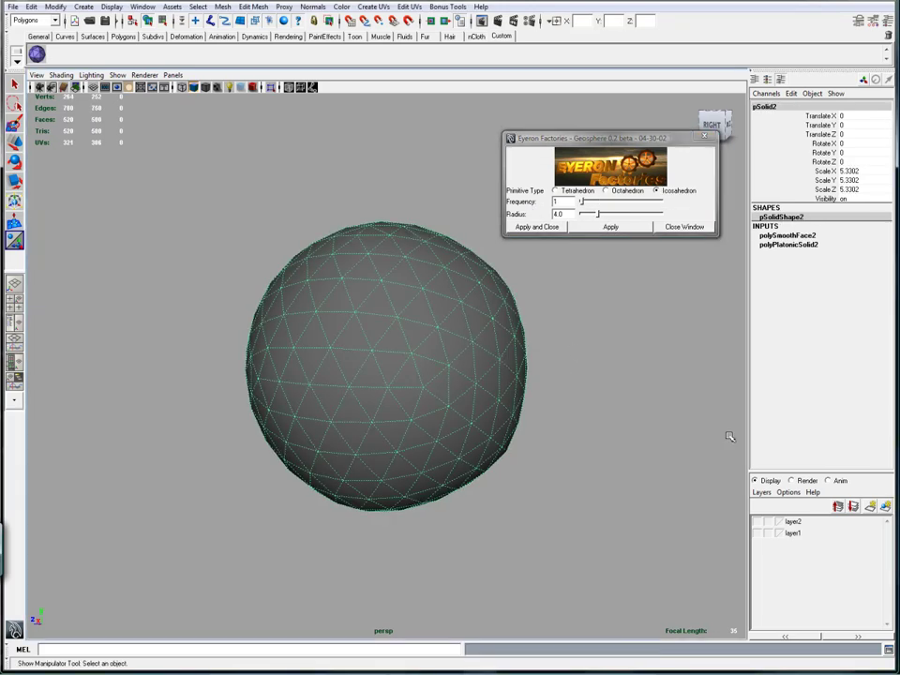
- Put the smoothed sphere on a new hidden layer3 and select the leftover icosahedron
left_click(885, 506)
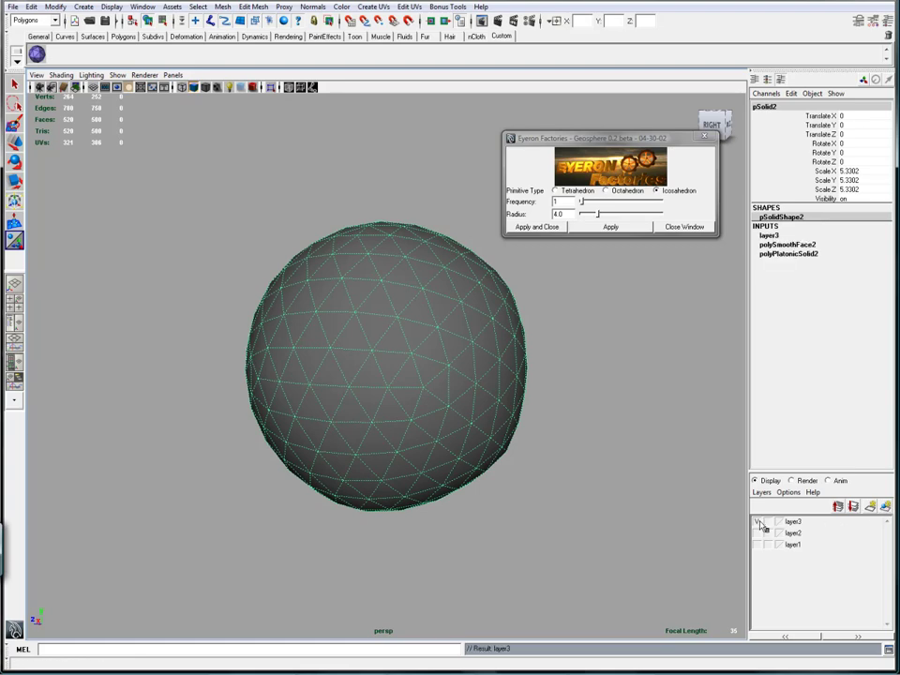
left_click(759, 521)
left_click_drag(510, 468, 396, 371, "alt")
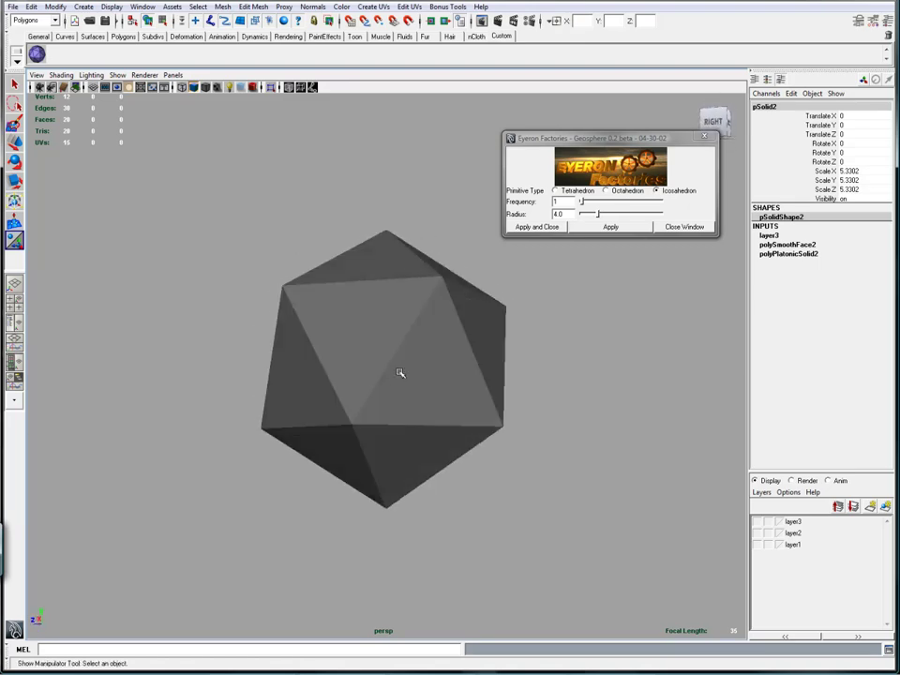
left_click(396, 371)
left_click_drag(566, 368, 478, 391, "alt")
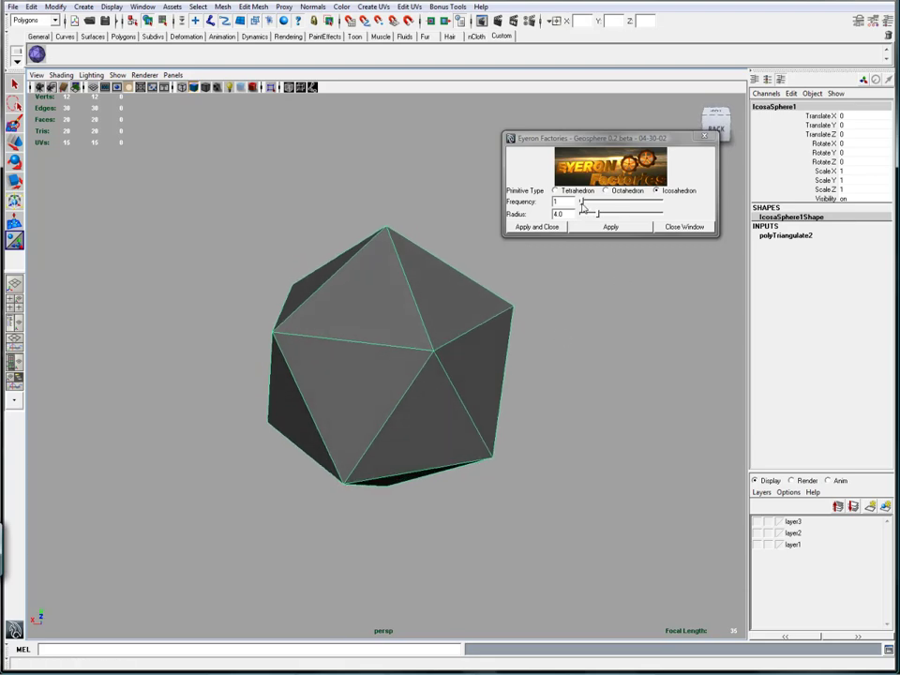
left_click_drag(427, 306, 349, 326, "alt")
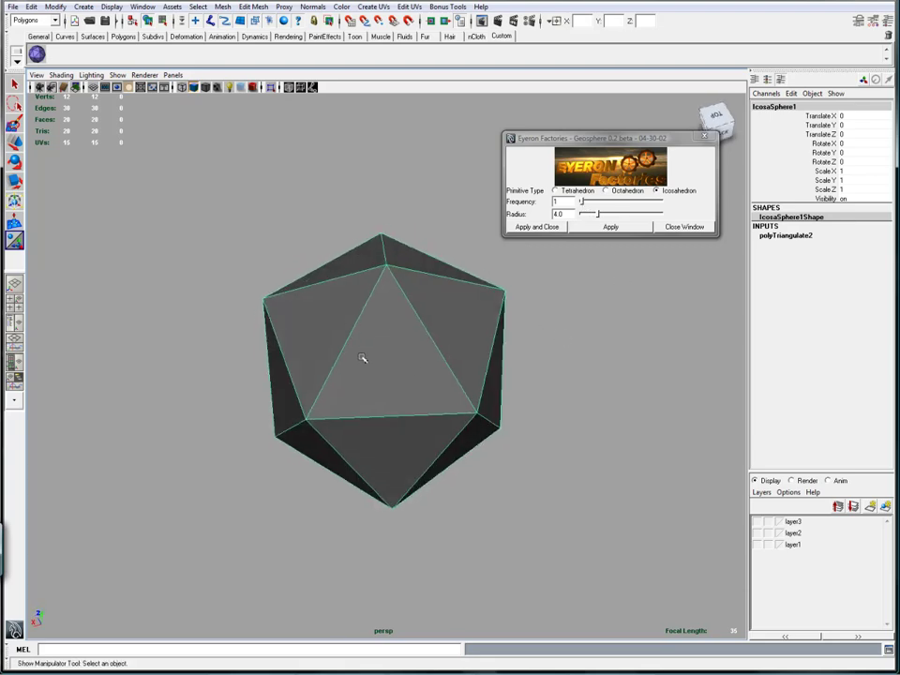
left_click_drag(465, 365, 390, 364, "alt")
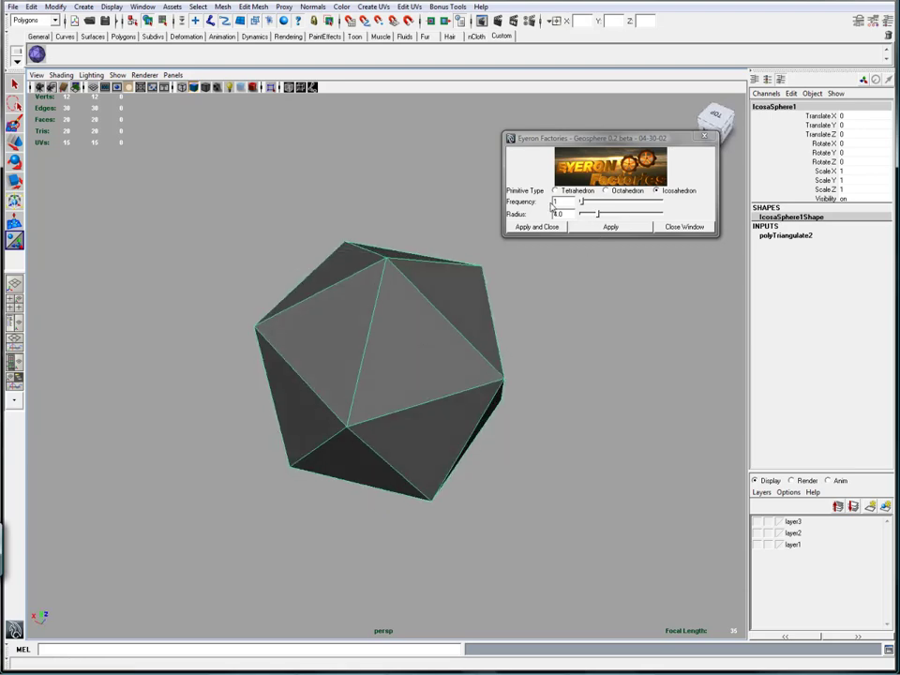
- Set the Geosphere frequency back to 4
left_click_drag(605, 141, 606, 118)
left_click(583, 180)
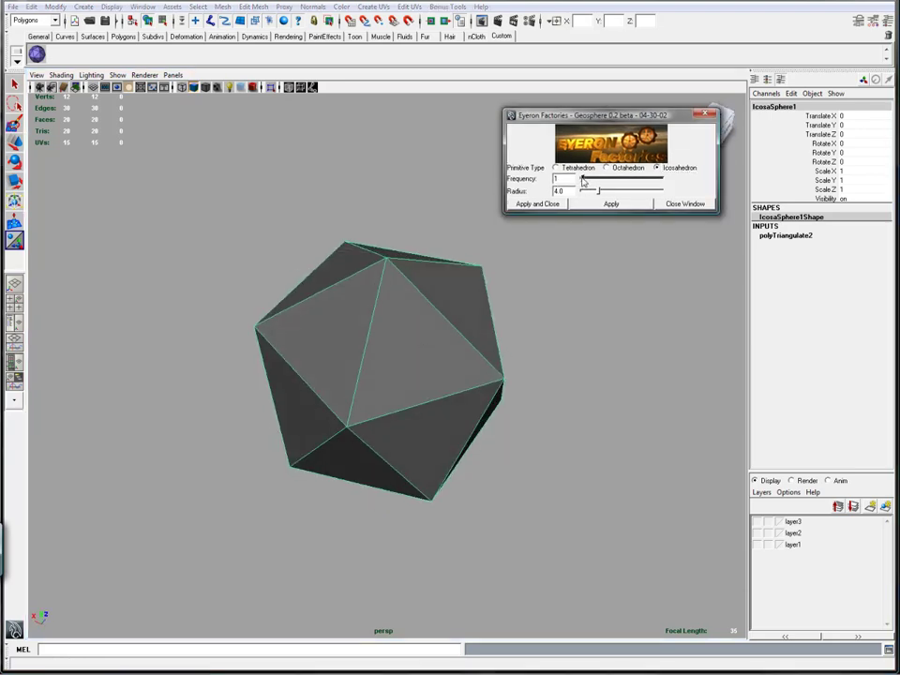
left_click_drag(547, 277, 536, 363, "alt")
left_click_drag(587, 324, 519, 315, "alt")
mouse_move(578, 295)
left_mouse_down("alt")
mouse_move(585, 304)
mouse_move(592, 297)
mouse_move(577, 292)
mouse_move(578, 280)
mouse_move(574, 311)
left_mouse_up("alt")
- Delete the test icosahedron, apply a frequency-4 Icosahedron geosphere, and show layer3 again
key("Delete")
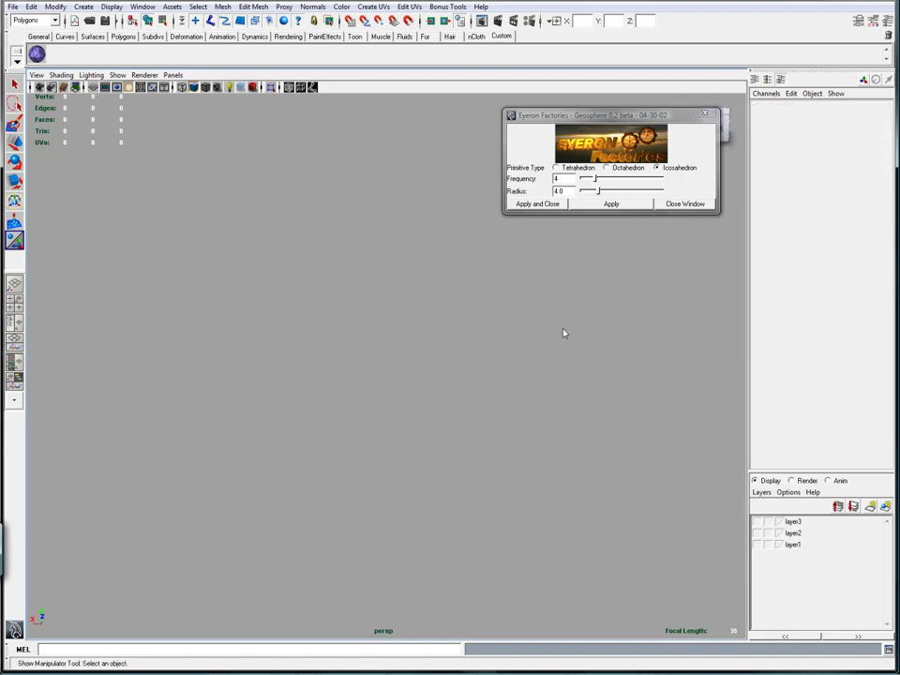
left_click(619, 205)
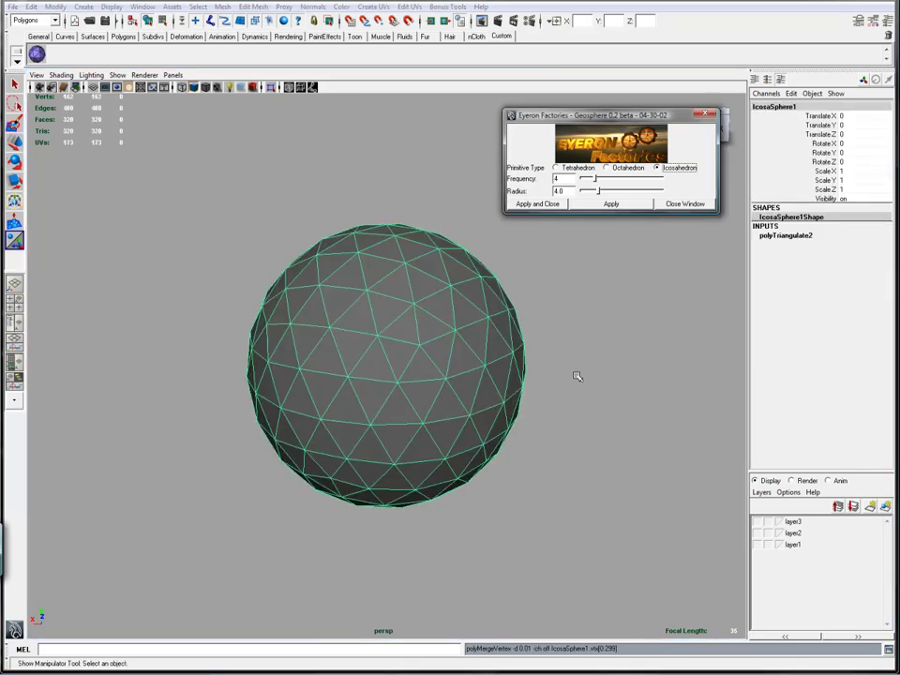
left_click_drag(585, 456, 472, 390, "alt")
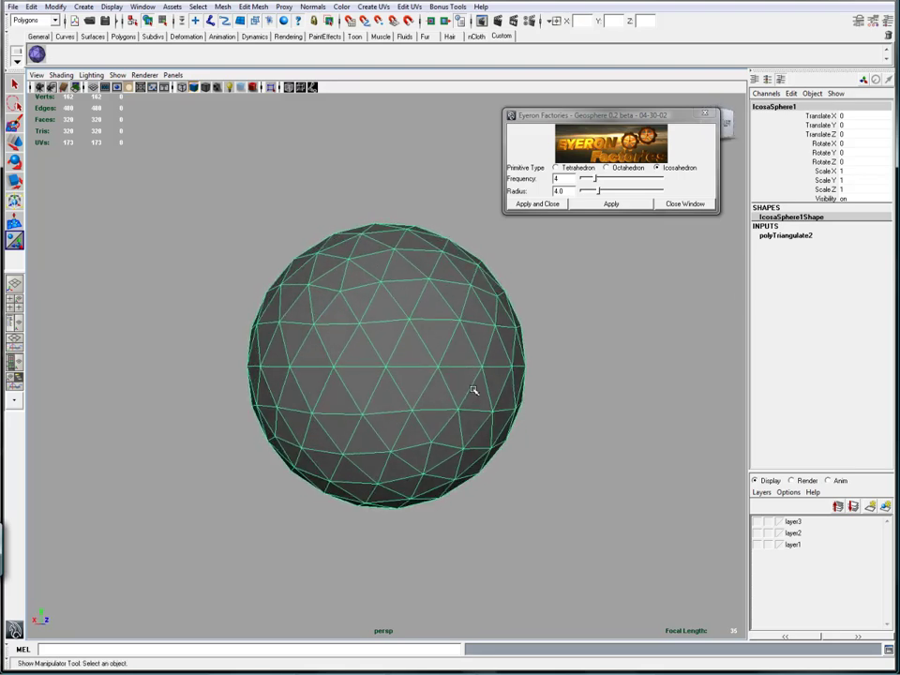
left_click(757, 521)
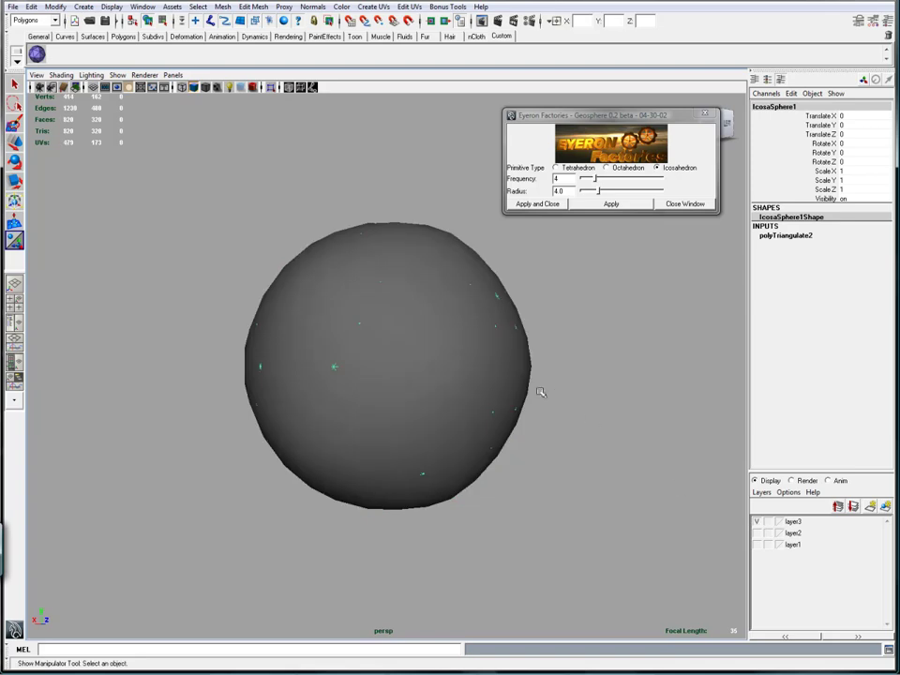
- Scale the new 320-face geosphere down slightly with the Scale tool
key("r")
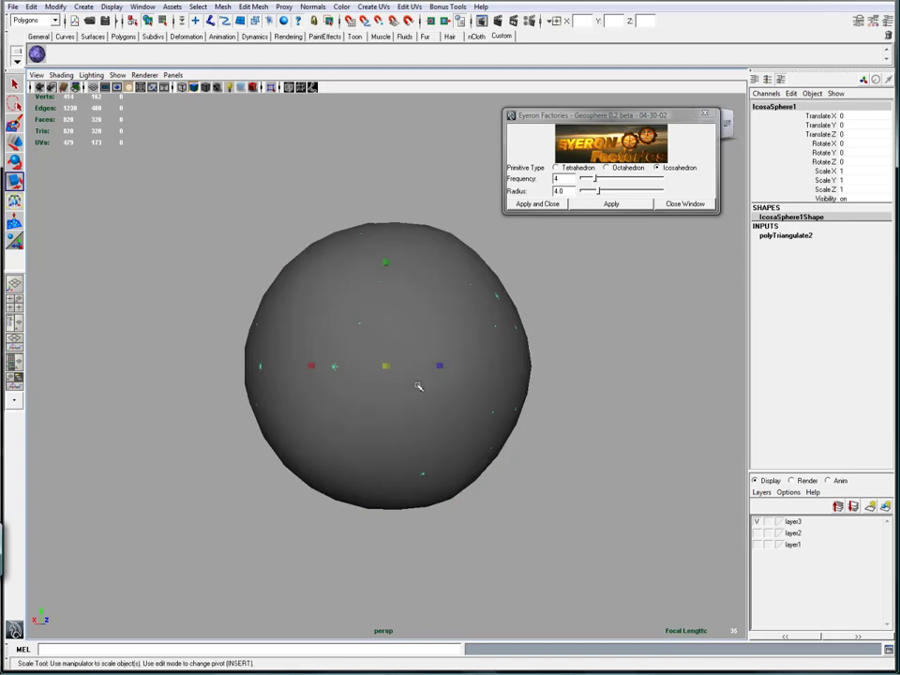
left_click(389, 368)
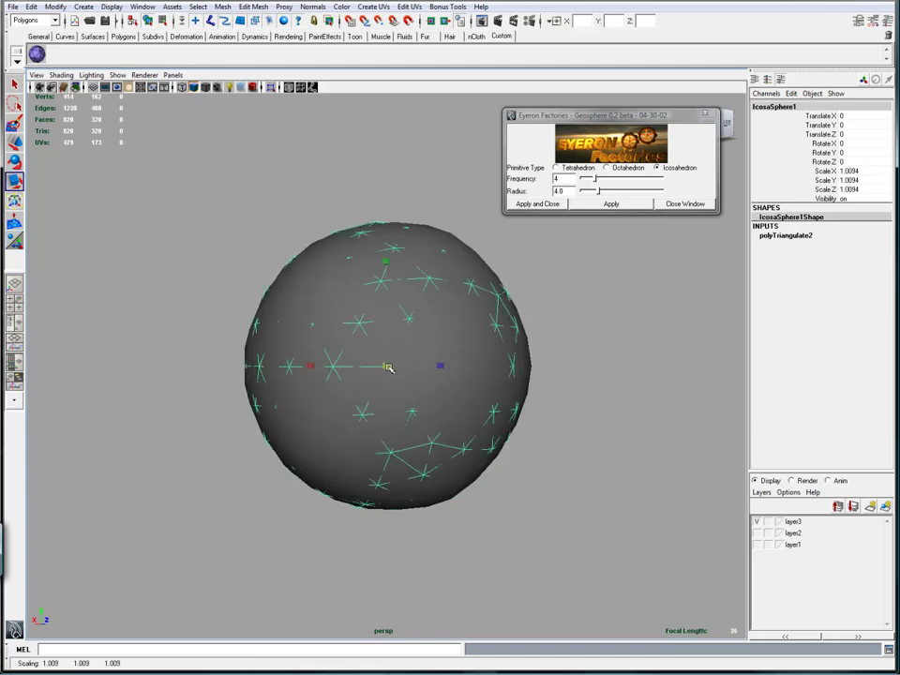
left_click_drag(387, 369, 382, 367)
left_click_drag(504, 352, 508, 375, "alt")
left_click_drag(494, 431, 498, 432, "alt")
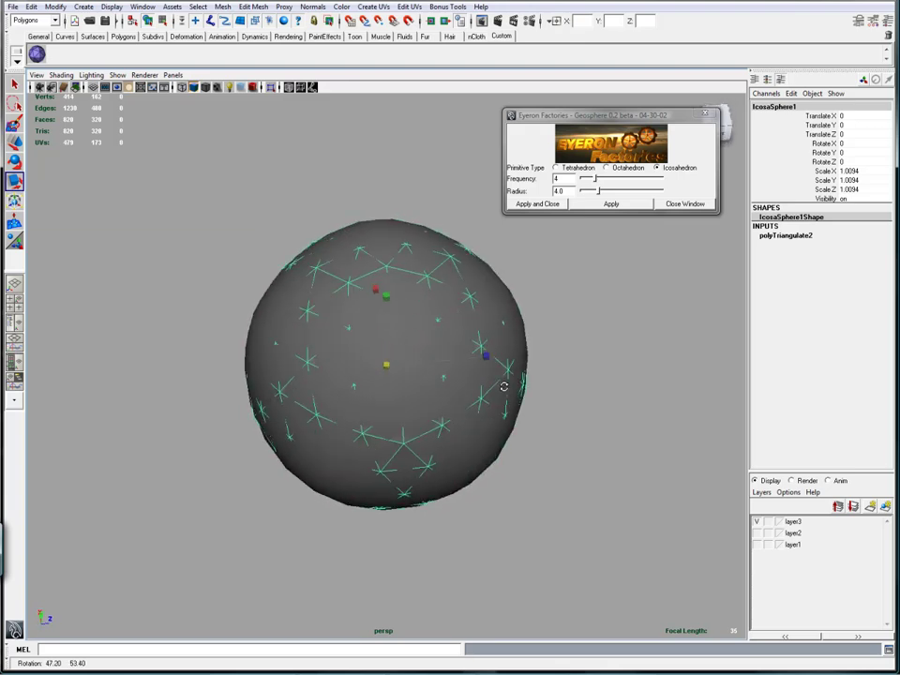
key("g")
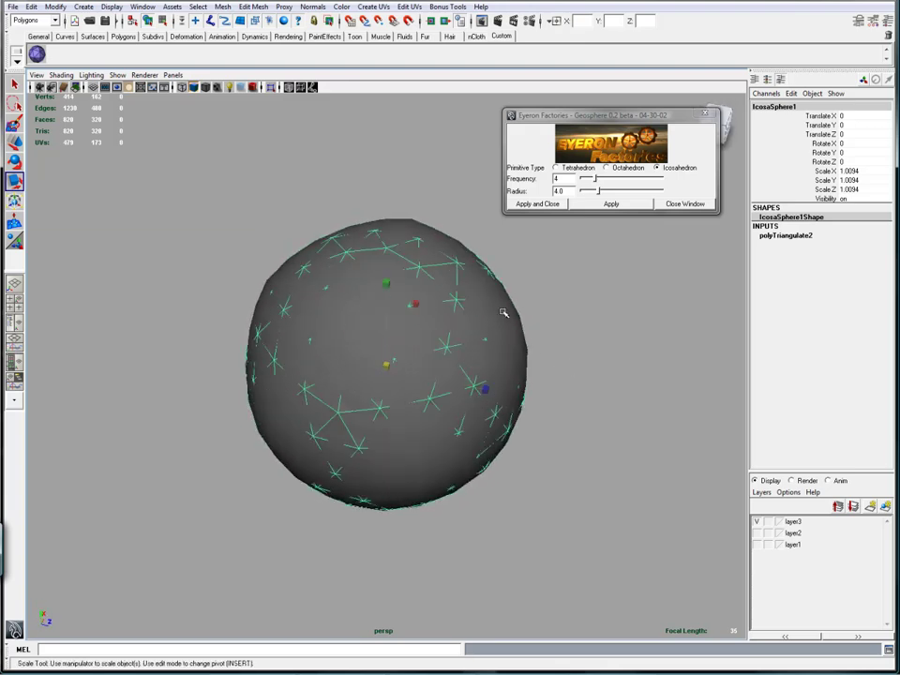
left_click_drag(472, 378, 500, 370, "alt")
left_click_drag(396, 369, 387, 367)
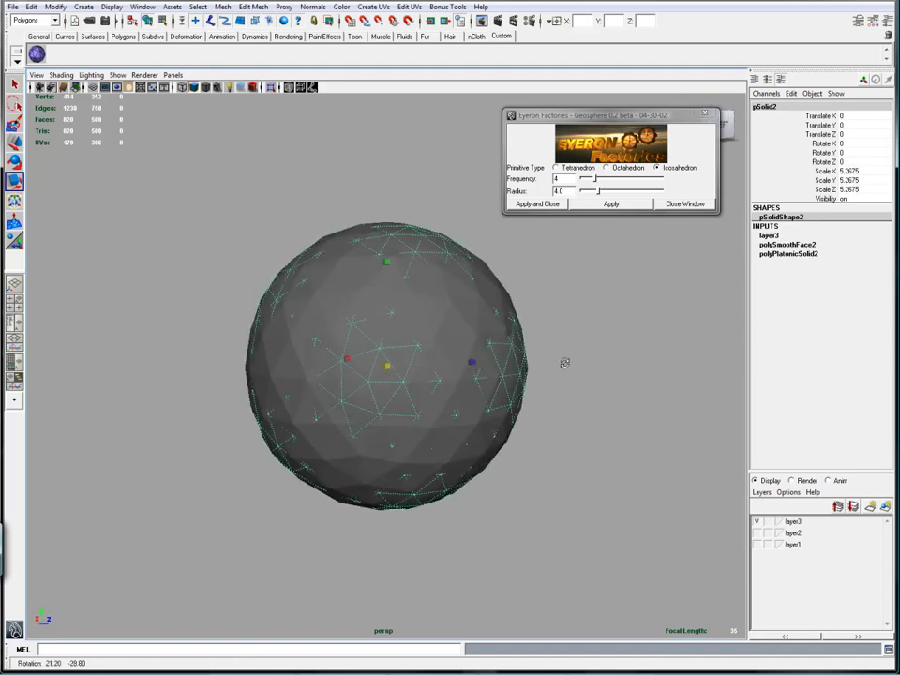
- Tumble around the overlapping spheres to inspect the wireframe, then deselect
left_click_drag(725, 347, 627, 305, "alt")
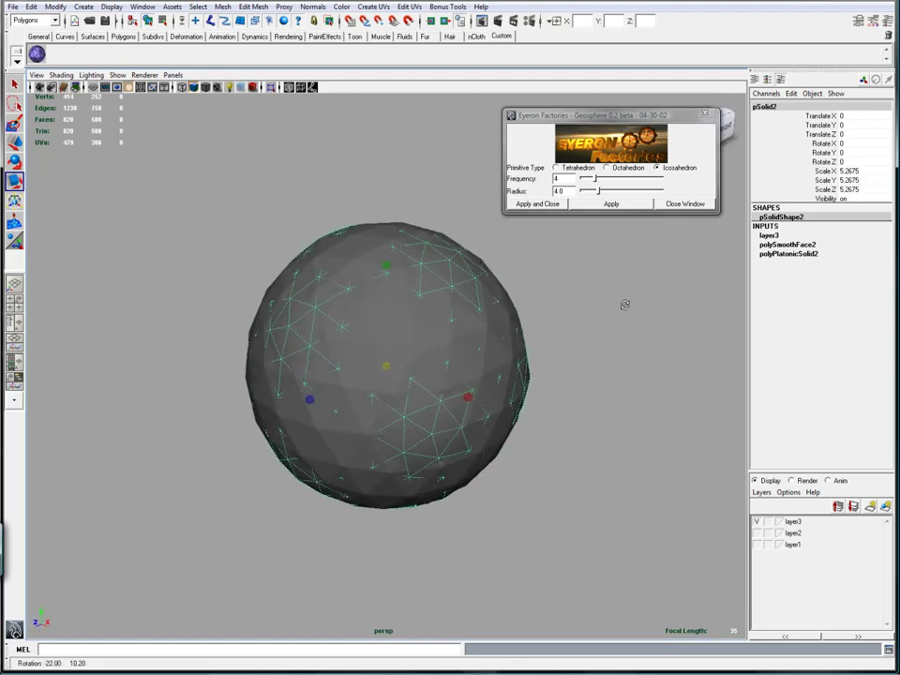
left_click_drag(400, 327, 319, 246, "alt")
left_click_drag(476, 275, 627, 273, "alt")
left_click_drag(395, 280, 474, 301, "alt")
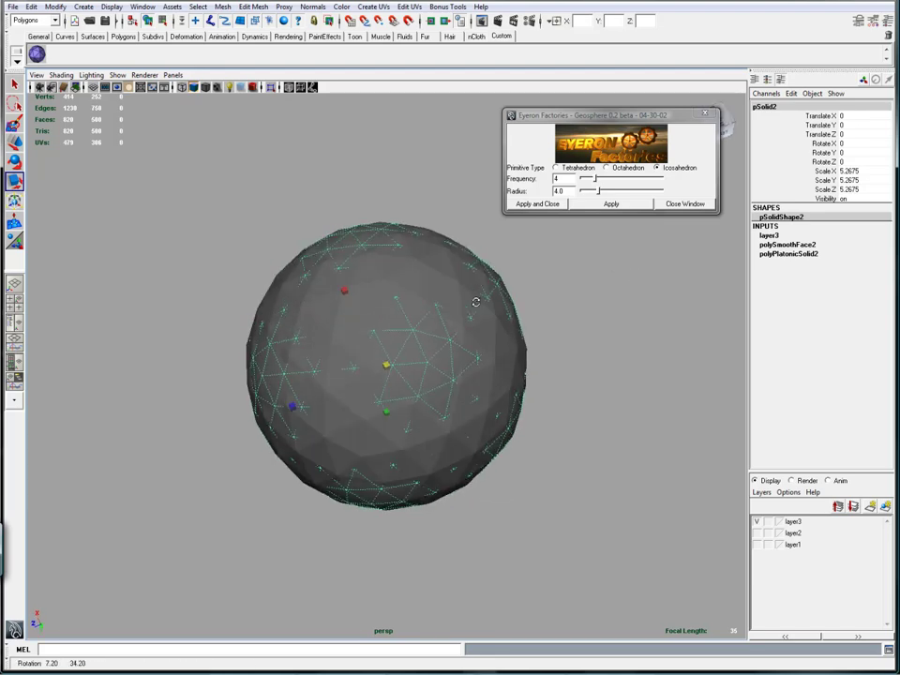
left_click_drag(429, 362, 348, 403, "alt")
left_click_drag(396, 432, 532, 341, "alt")
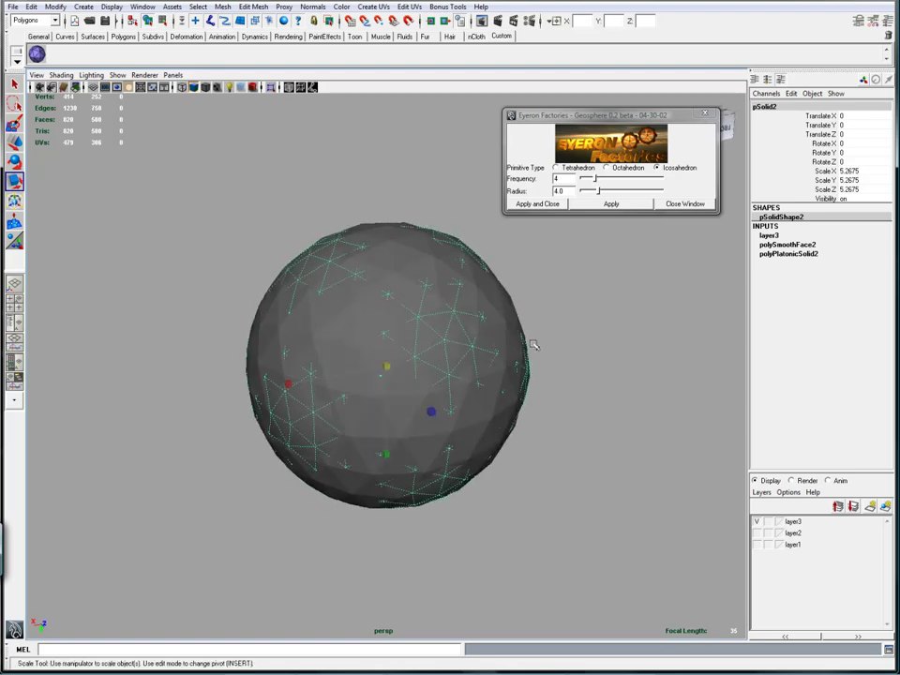
left_click(533, 346)
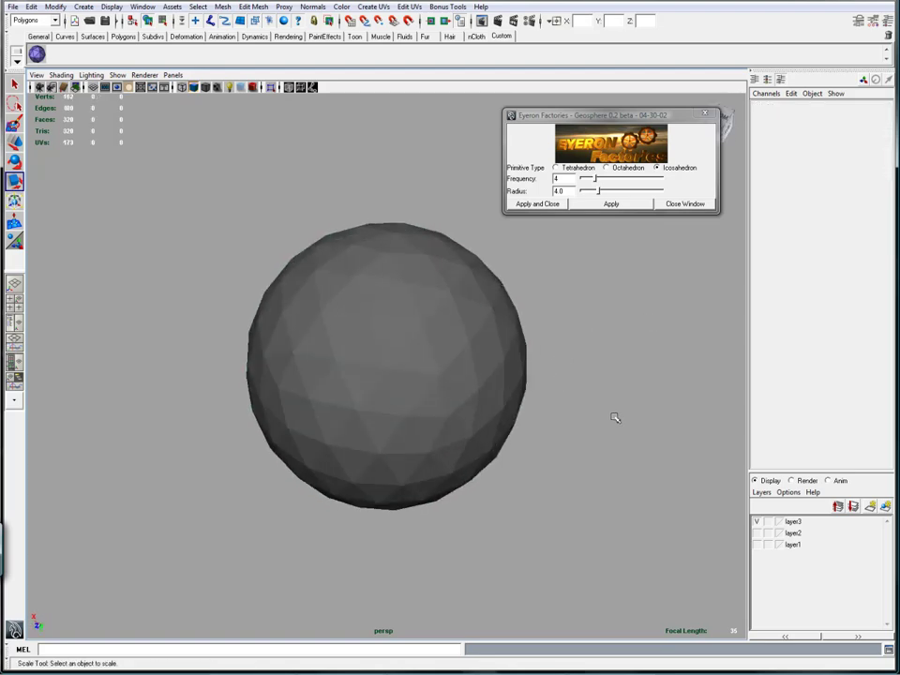
- Select the new geosphere and orbit around it to inspect its triangle wireframe
mouse_move(680, 277)
left_mouse_down("alt")
mouse_move(643, 280)
mouse_move(615, 263)
mouse_move(595, 306)
mouse_move(660, 306)
mouse_move(607, 329)
left_mouse_up("alt")
left_click(491, 378)
left_click_drag(647, 395, 647, 311, "alt")
left_click_drag(603, 337, 533, 305, "alt")
left_click_drag(569, 341, 516, 362, "alt")
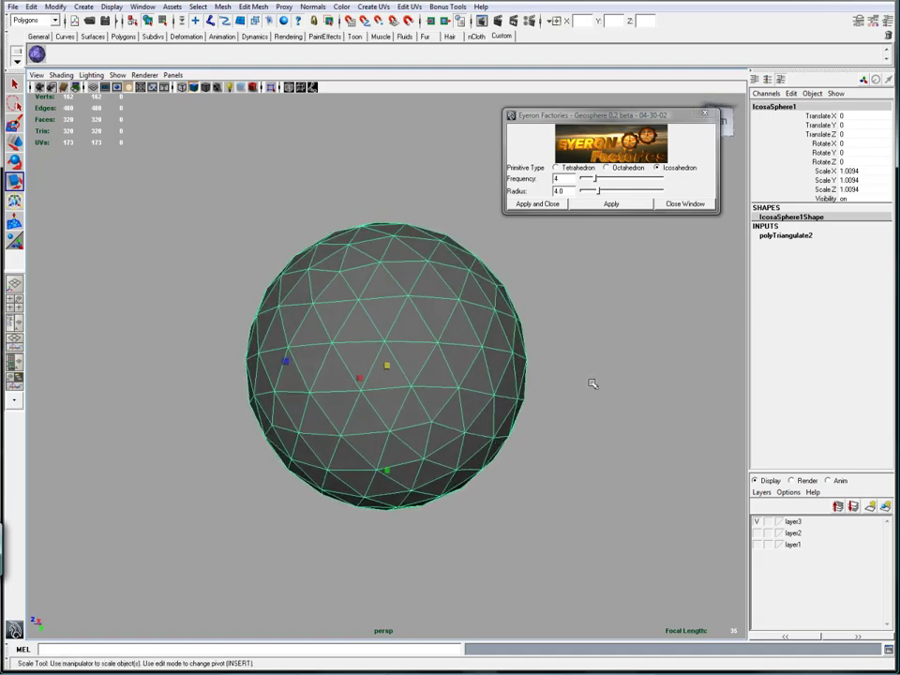
left_click_drag(593, 390, 605, 401, "alt")
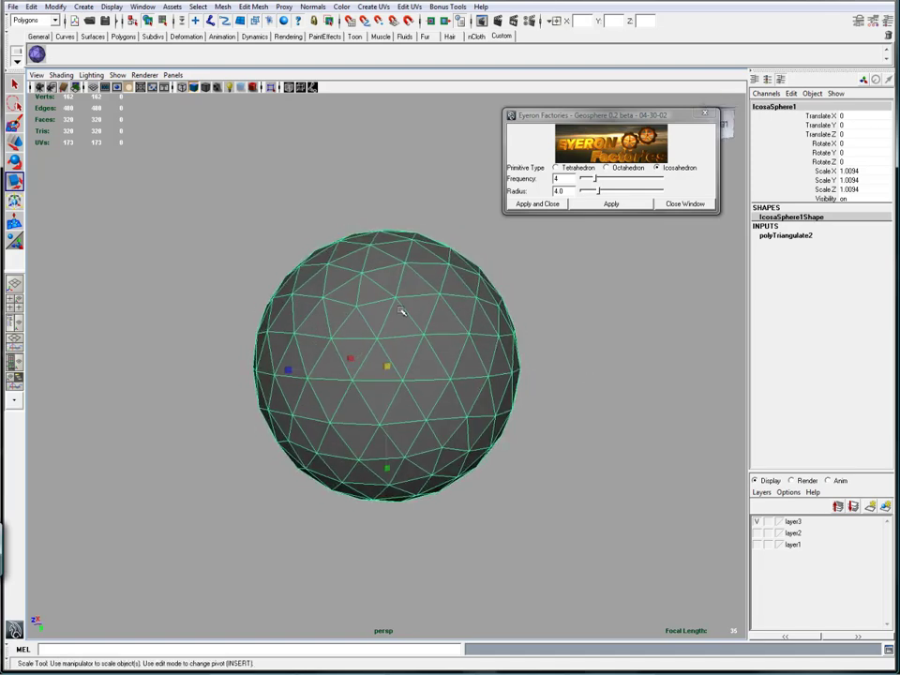
left_click_drag(506, 389, 608, 402, "alt")
mouse_move(570, 403)
left_mouse_down("alt")
mouse_move(582, 403)
mouse_move(568, 401)
left_mouse_up("alt")
- Switch the geosphere to vertex mode and marquee-select all 162 vertices
right_click_drag(474, 374, 463, 373)
key("q")
left_click_drag(201, 185, 599, 568)
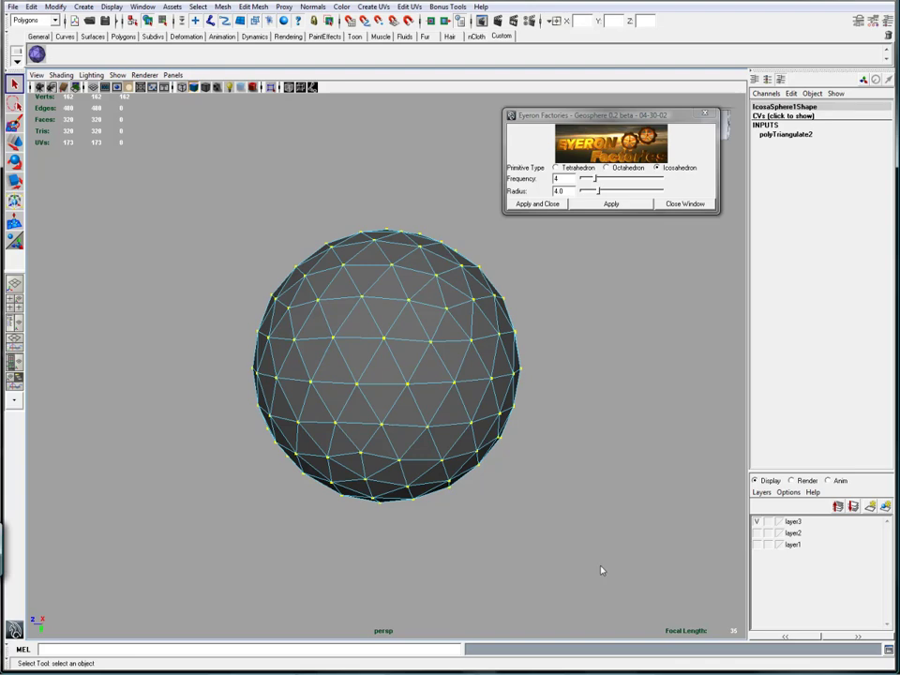
- Close the Geosphere window and chamfer the selected vertices into hexagons
left_click(709, 116)
left_click_drag(571, 346, 535, 347, "alt")
right_click_drag(513, 339, 558, 347, "shift")
left_click_drag(587, 378, 655, 318, "alt")
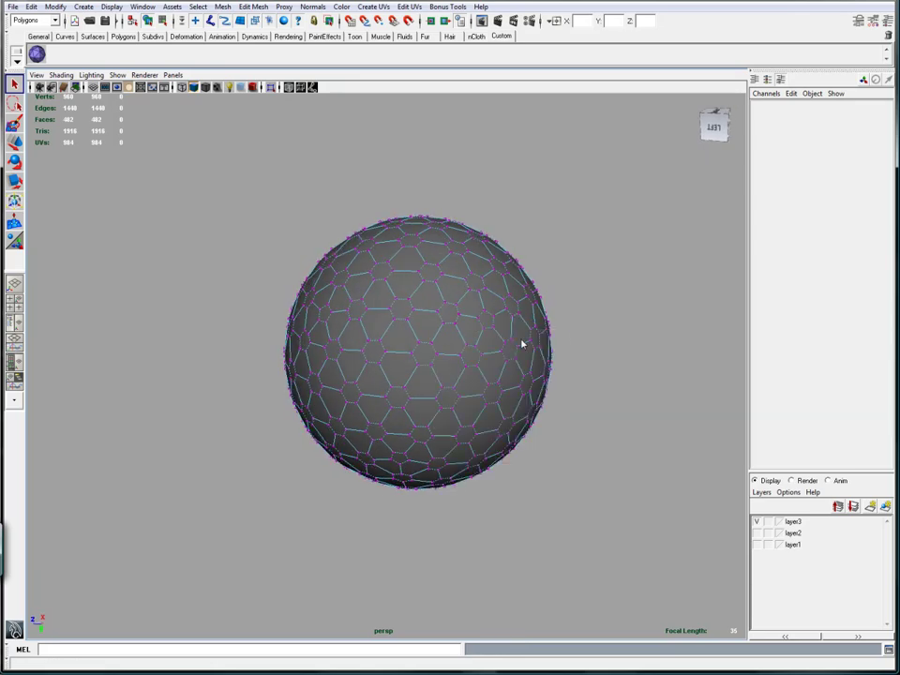
key("F8")
- Set the polyChamfer3 Width to 0.35 in the Channel Box
left_click(782, 245)
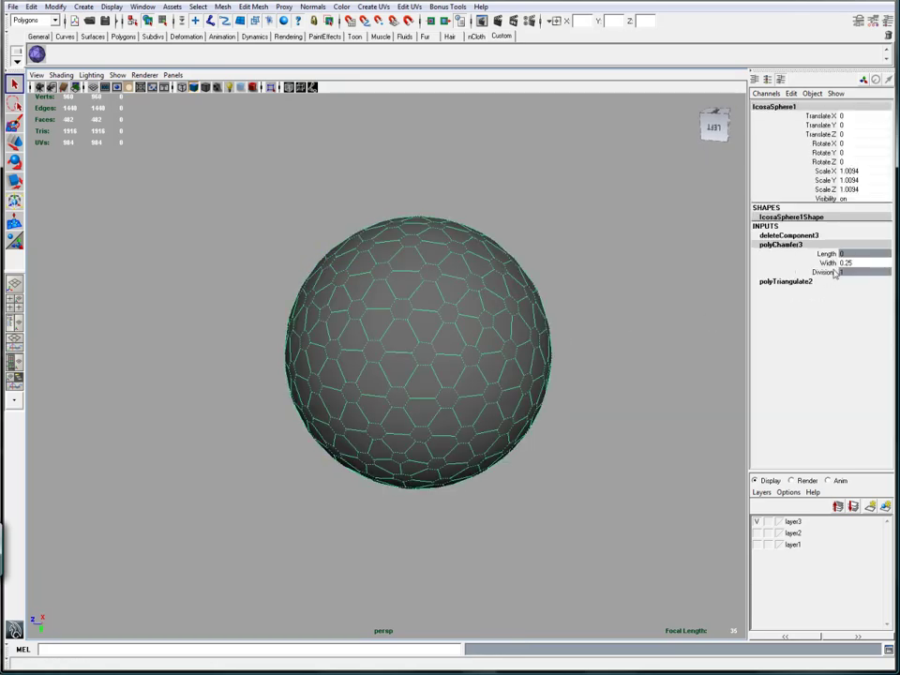
left_click(829, 262)
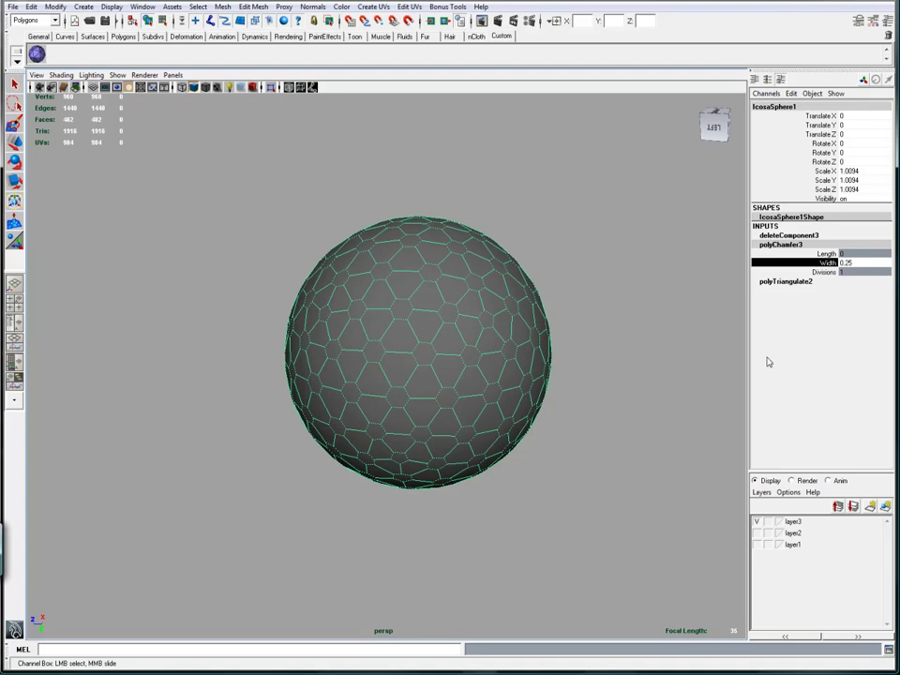
left_click_drag(617, 378, 608, 338, "alt")
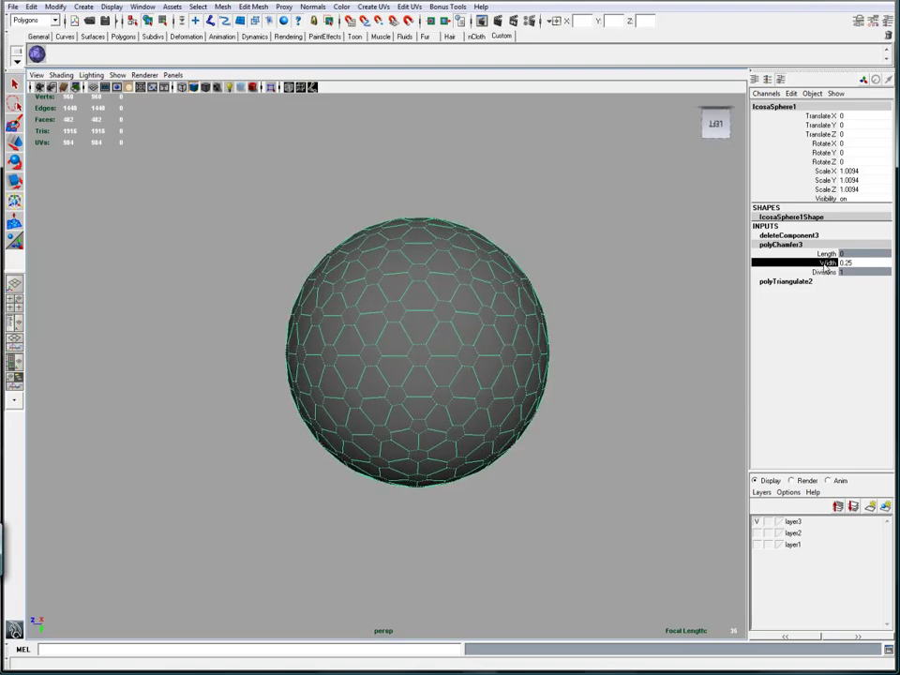
left_click(864, 265)
type(".3")
key("Return")
left_click_drag(630, 422, 580, 369, "alt")
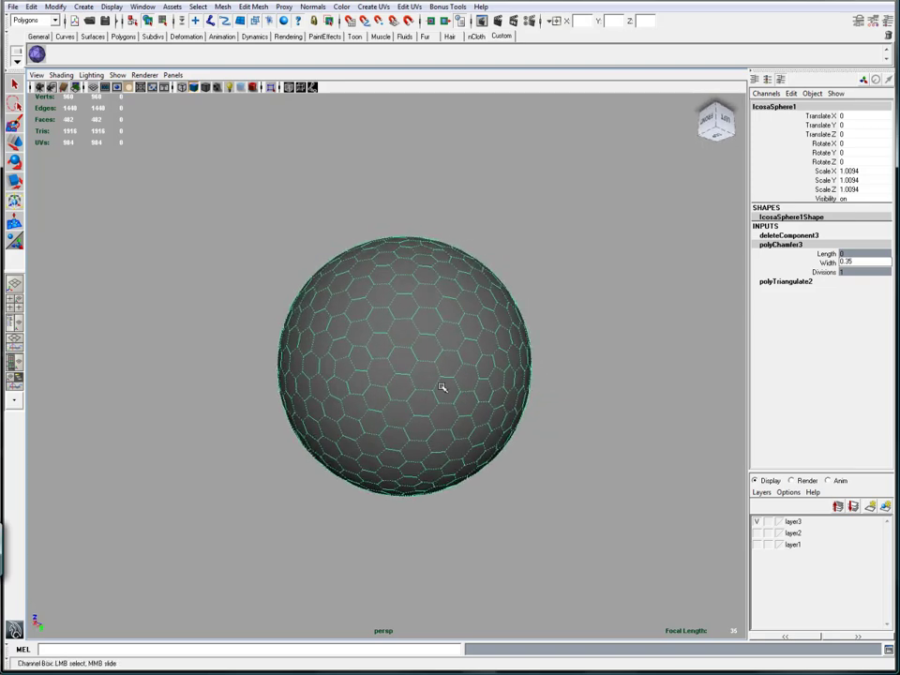
left_click_drag(504, 360, 451, 390, "alt")
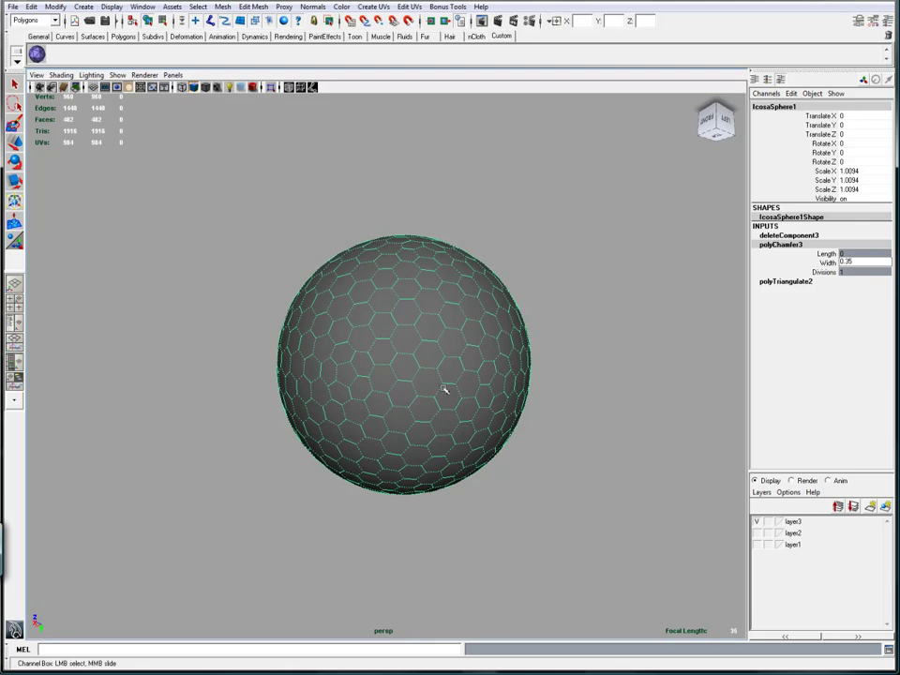
right_click_drag(445, 388, 444, 413)
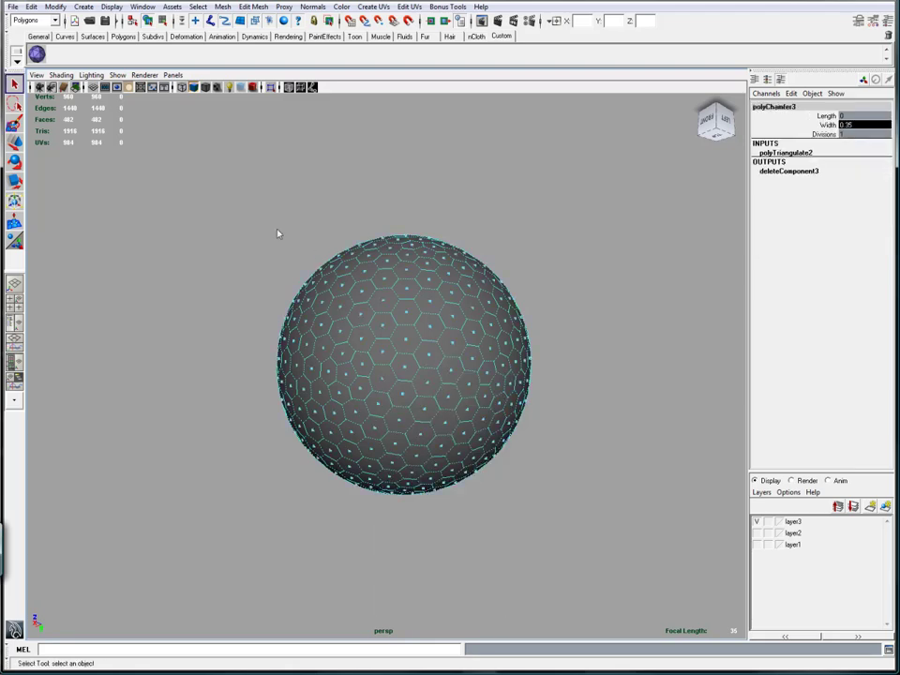
- Marquee-select all 482 faces of the sphere and apply Extrude Face
left_click_drag(235, 187, 568, 537)
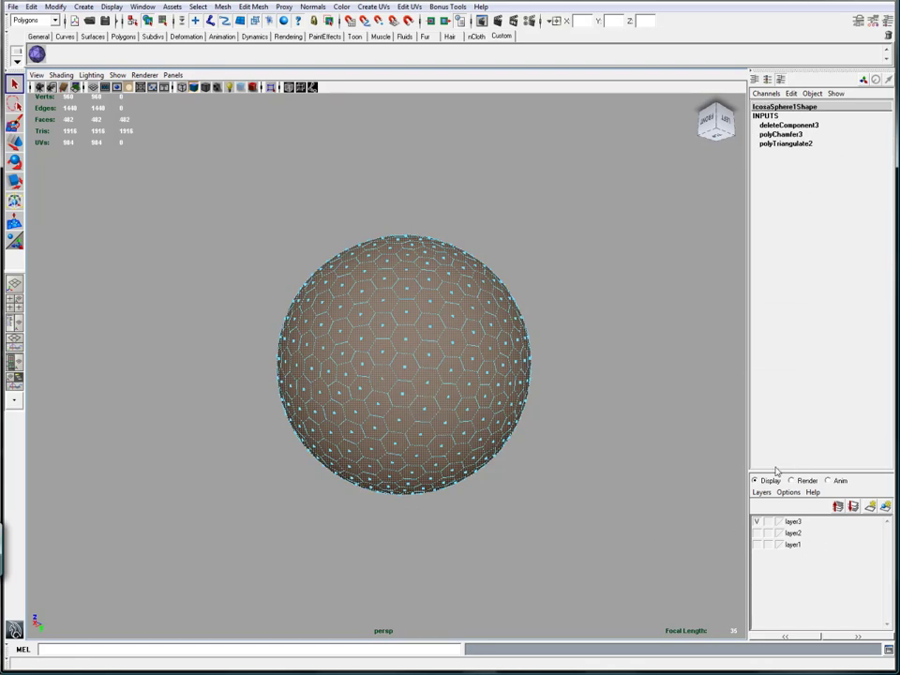
right_click_drag(557, 427, 557, 446, "shift")
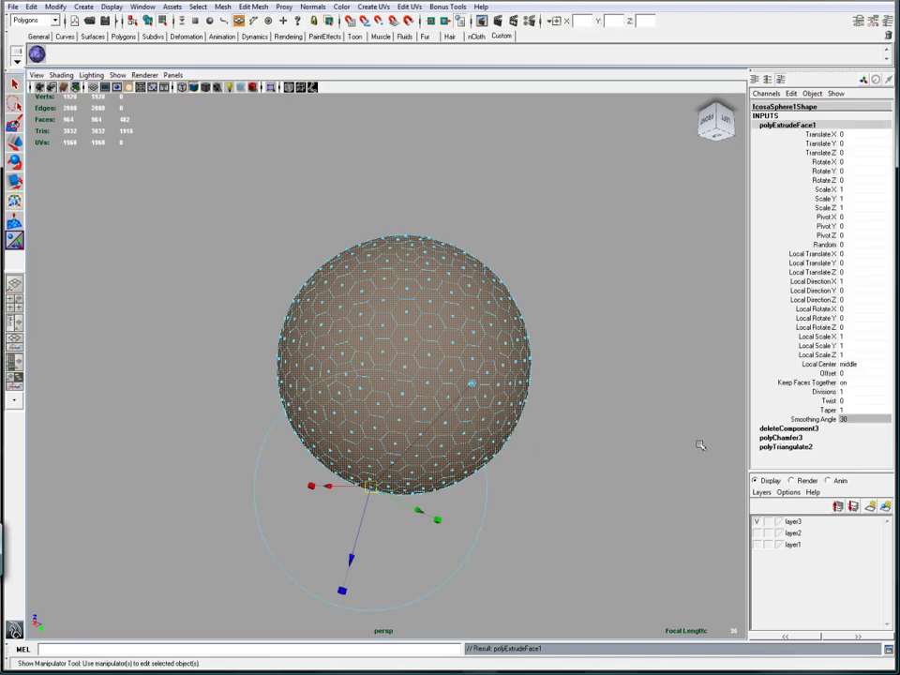
- Set the first extrusion's Keep Faces Together off and Offset to 0.02
left_click(859, 382)
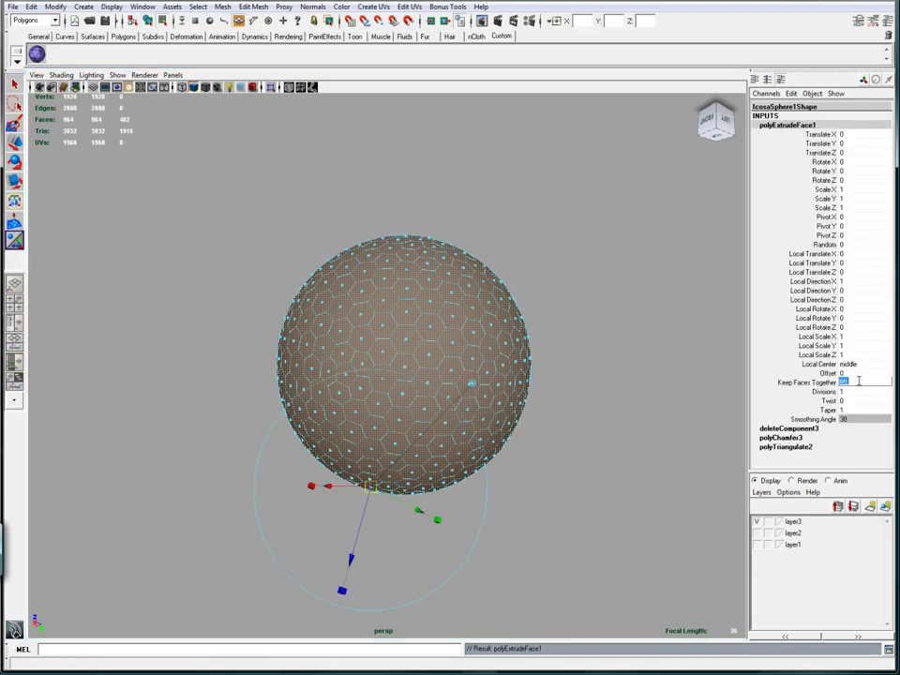
type("0")
key("Return")
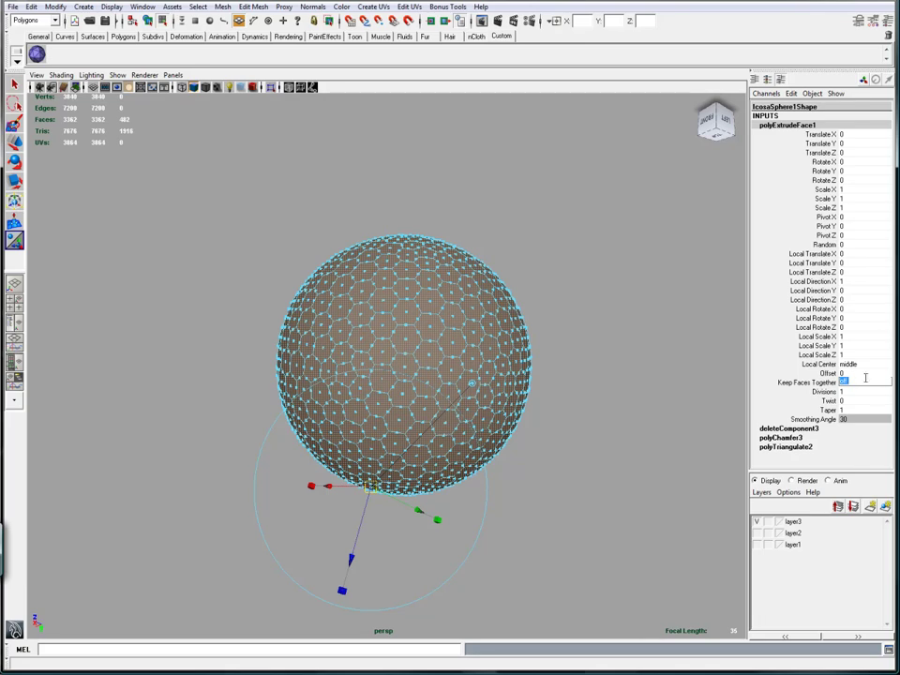
left_click(863, 371)
key("Return")
scroll(562, 356, "up", 6)
left_click_drag(600, 347, 579, 400, "alt")
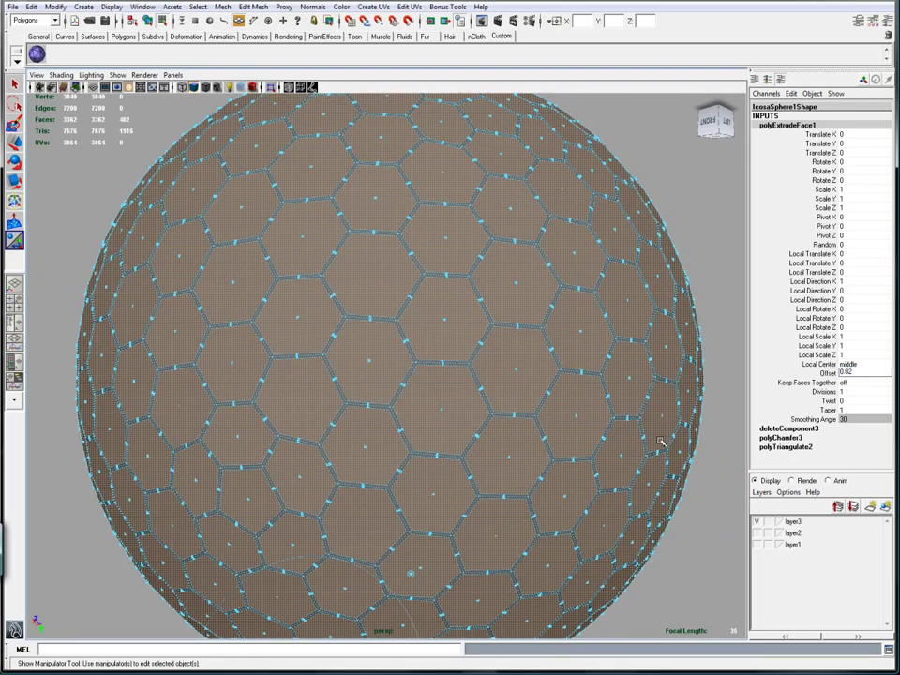
- Extrude the faces again and sink them inward with Local Translate Z -0.08
key("ctrl+e")
left_click_drag(656, 440, 610, 366, "alt")
scroll(632, 434, "down", 5)
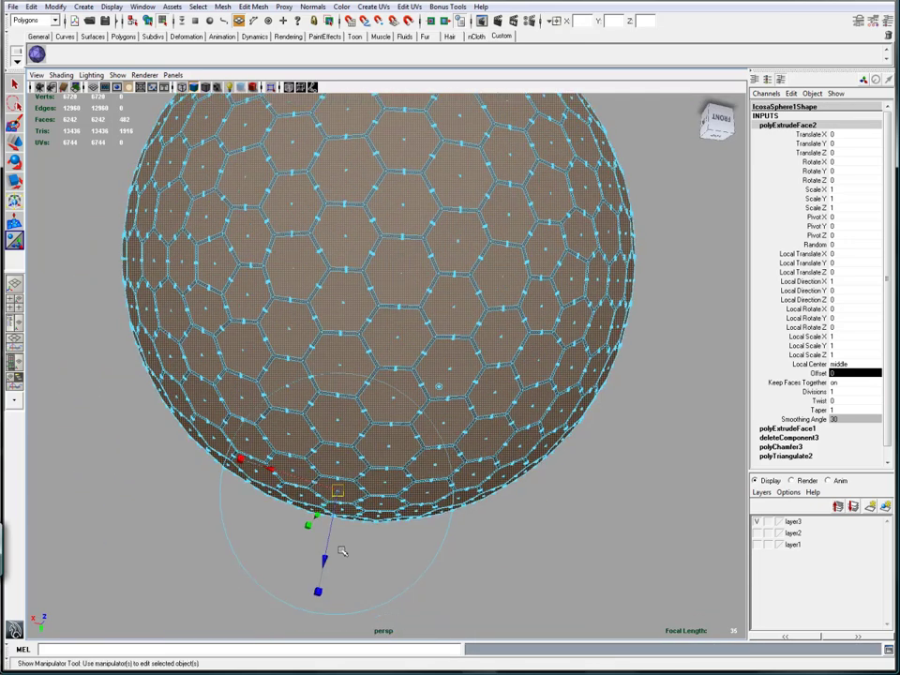
left_click_drag(322, 559, 327, 553)
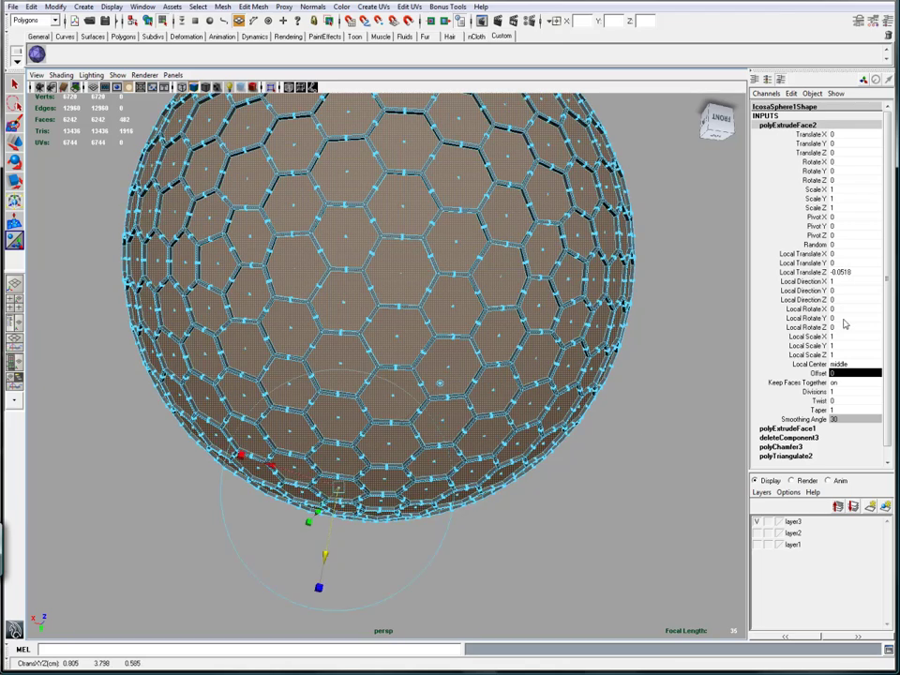
double_click(858, 272)
key("BackSpace")
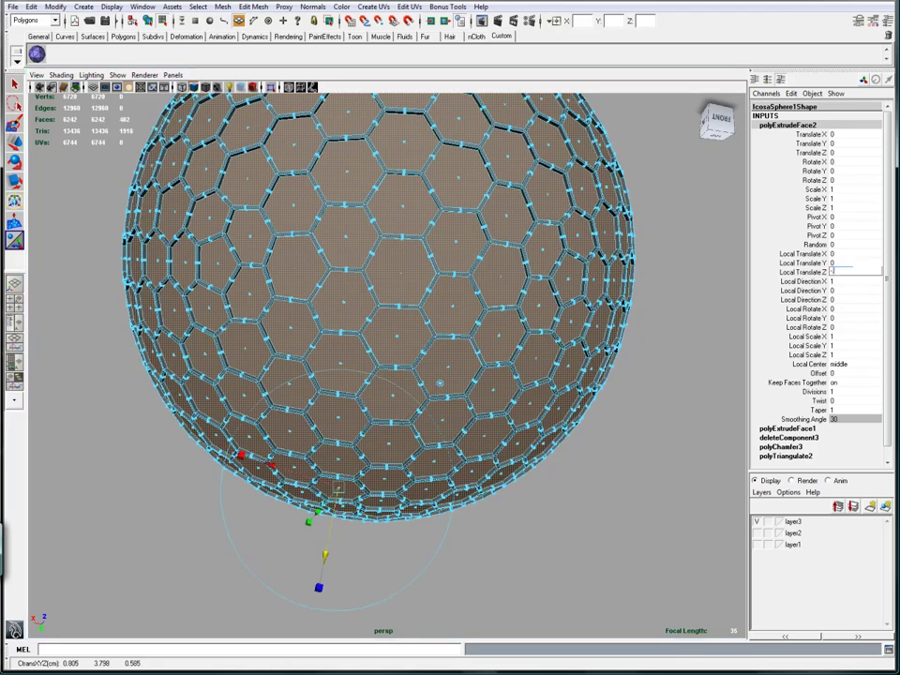
type("-.08")
key("Return")
- Give the second extrusion a 0.02 offset and preview the sphere smoothed
left_click_drag(718, 382, 789, 408, "alt")
left_click_drag(700, 345, 619, 281, "alt")
double_click(842, 374)
type("0.02")
key("Return")
left_click_drag(581, 404, 534, 421, "alt")
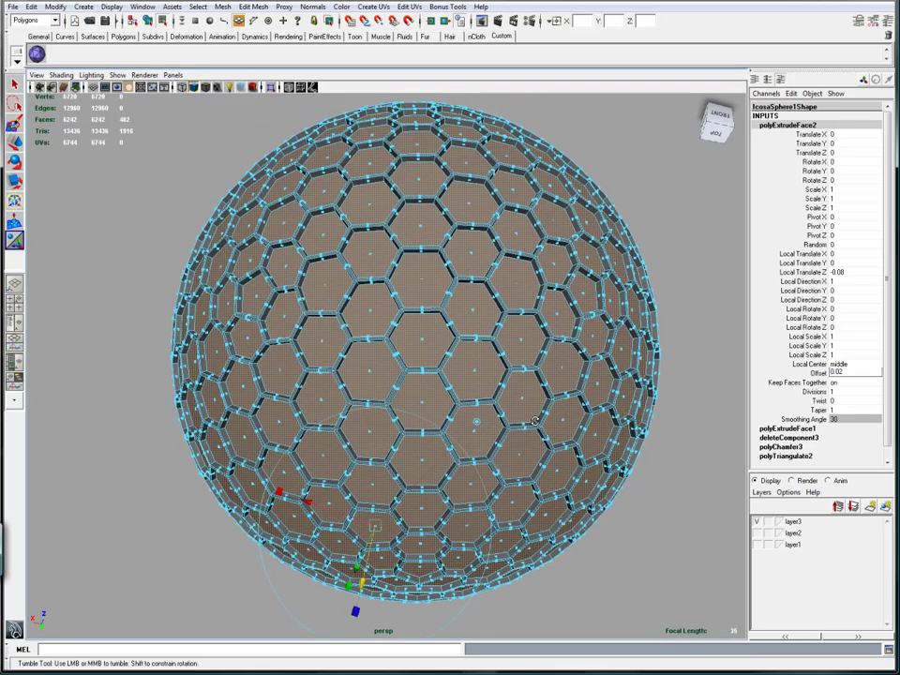
right_click_drag(535, 412, 569, 395)
left_click_drag(580, 303, 596, 330, "alt")
key("3")
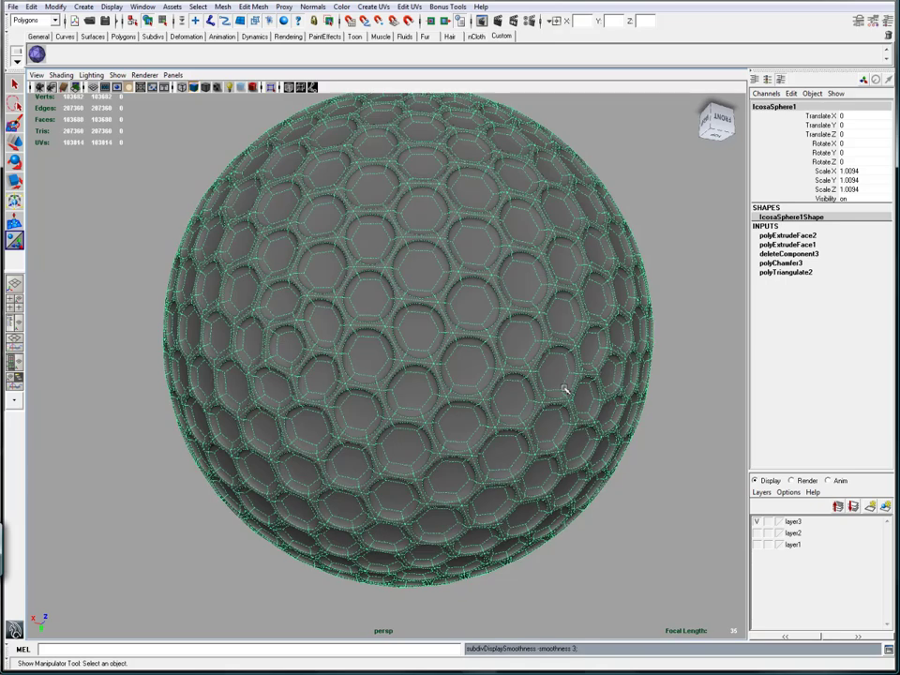
right_click_drag(649, 456, 532, 459, "alt")
left_click(538, 459)
left_click_drag(555, 420, 629, 438, "alt")
right_click_drag(629, 438, 442, 430, "alt")
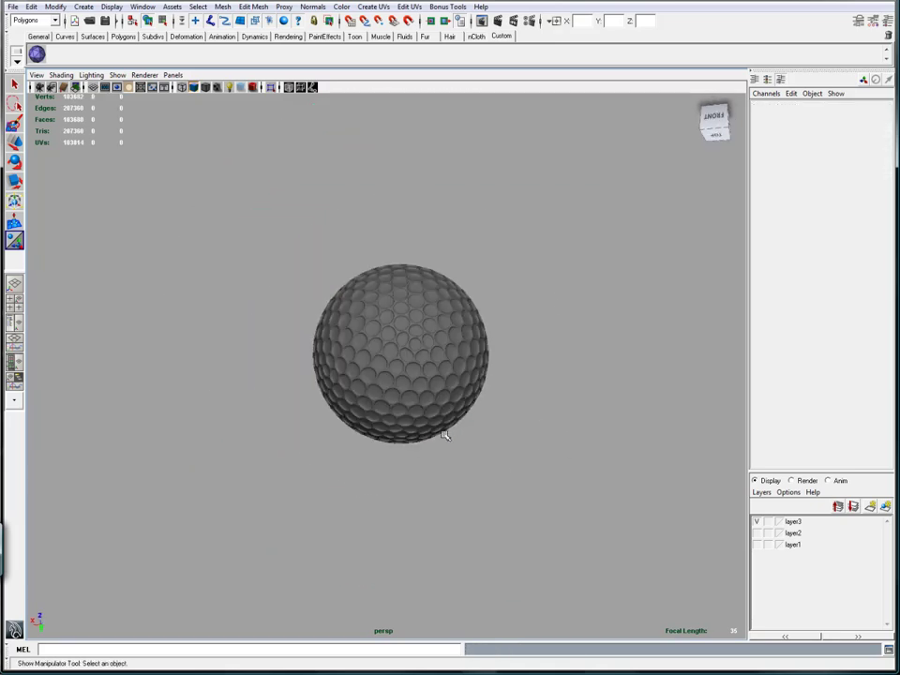
left_click_drag(449, 444, 517, 418, "alt")
middle_click_drag(490, 425, 494, 413, "alt")
left_click_drag(494, 414, 486, 407, "alt")
left_click_drag(464, 462, 456, 457, "alt")
right_click_drag(382, 459, 541, 479, "alt")
middle_click_drag(541, 478, 512, 452, "alt")
left_click_drag(512, 452, 574, 473, "alt")
left_click_drag(548, 426, 495, 361, "alt")
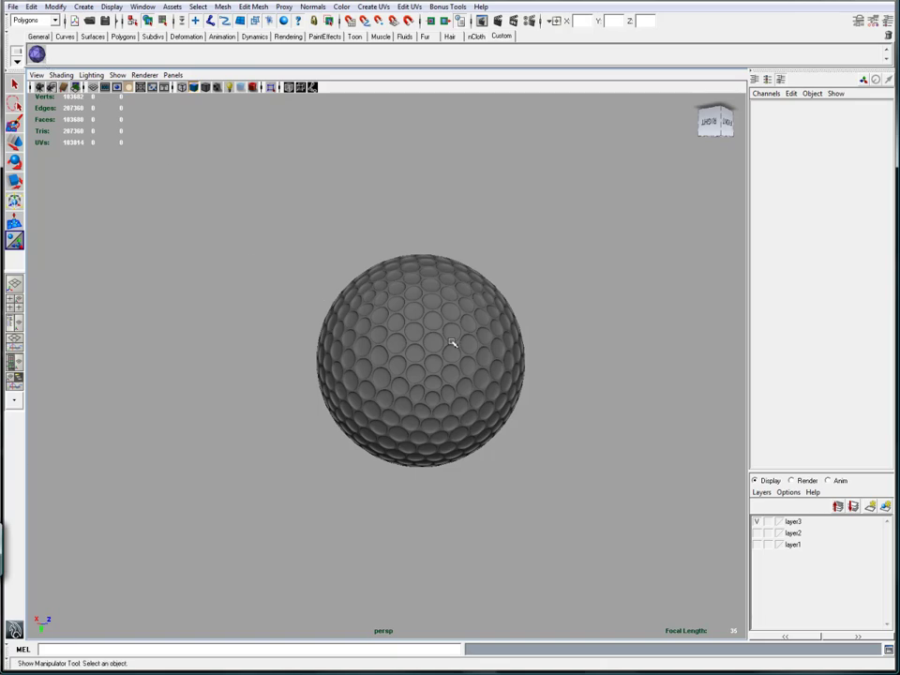
left_click_drag(427, 256, 450, 328, "alt")
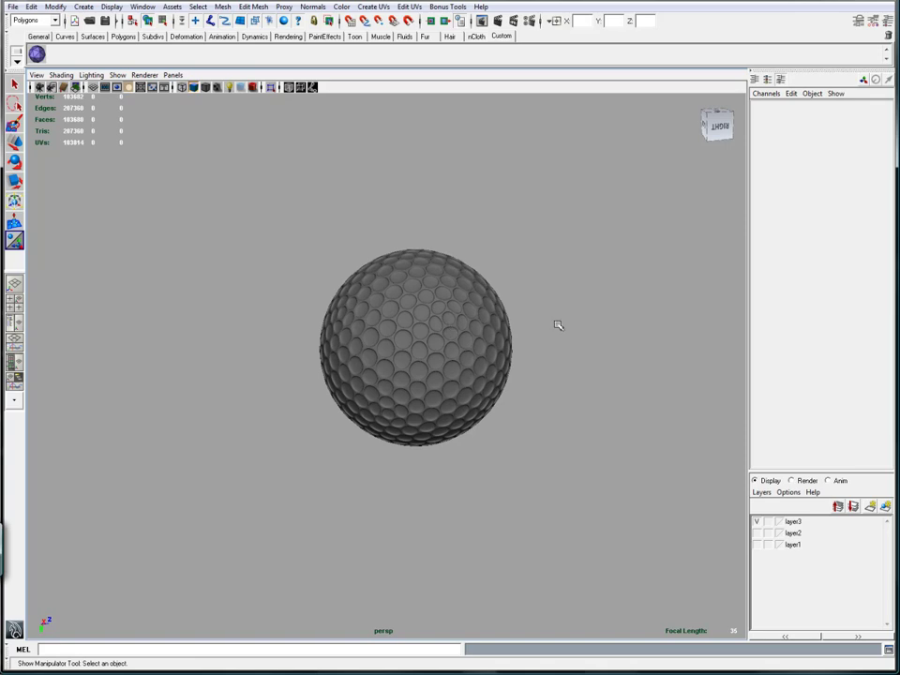
left_click_drag(385, 362, 452, 338, "alt")
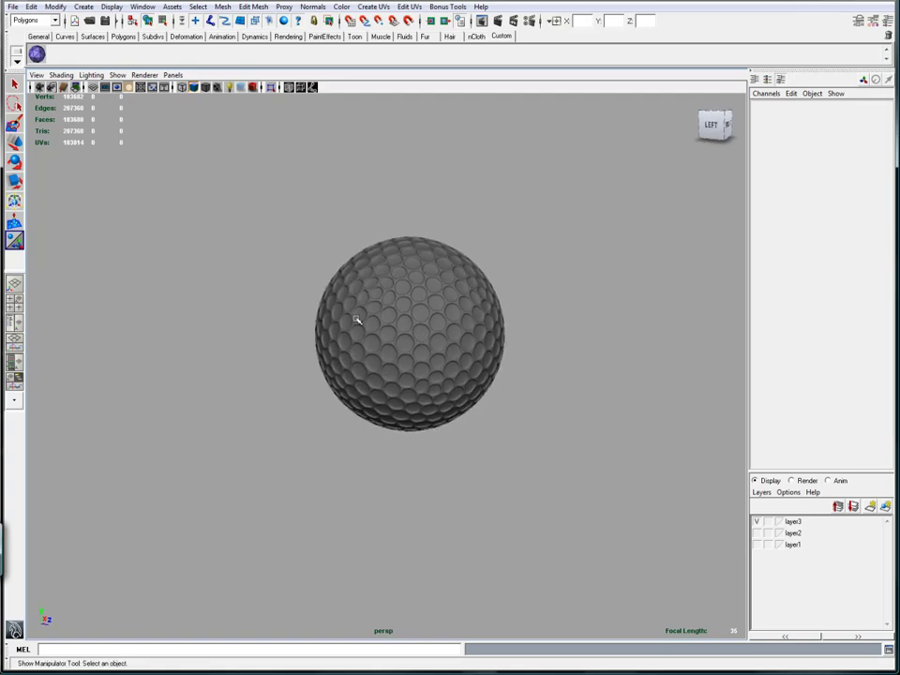
right_click_drag(402, 324, 529, 322, "alt")
left_click_drag(529, 321, 462, 328, "alt")
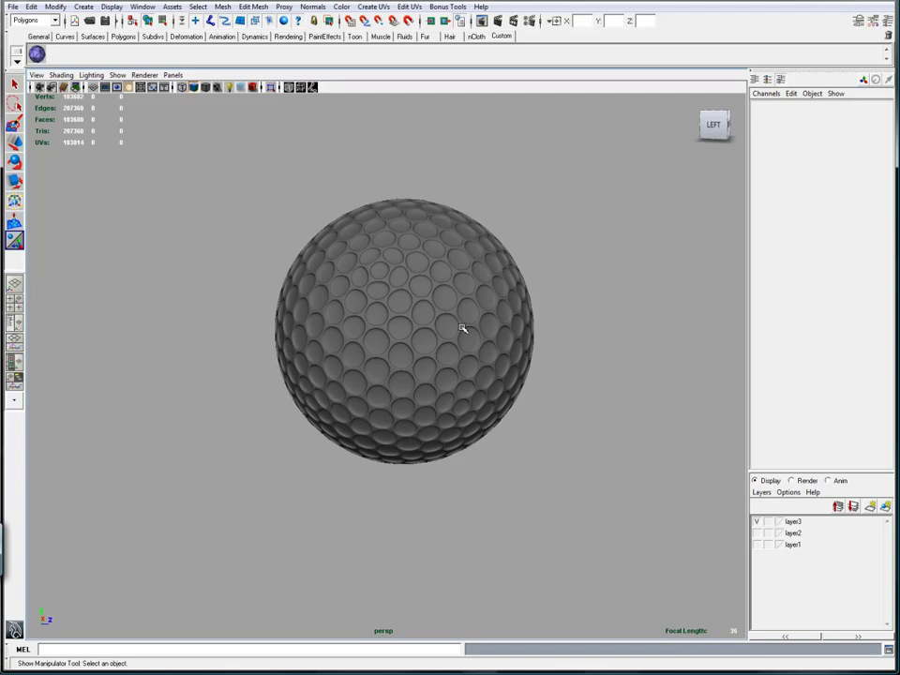